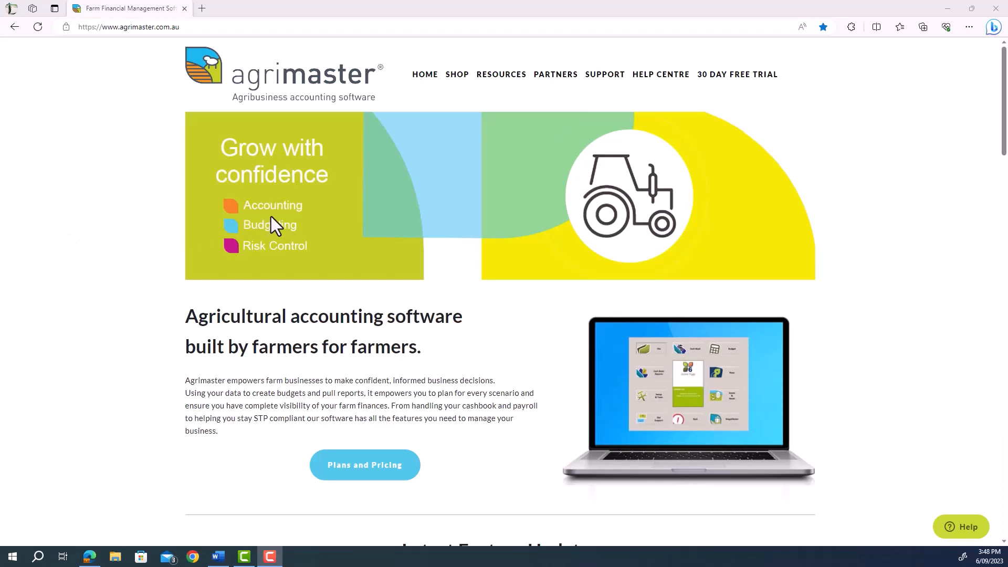
Minimize Edge to reveal the Wage Easy Payroll and Agrimaster desktop shortcuts.
{"action": "left_click", "coordinate": [950, 12]}
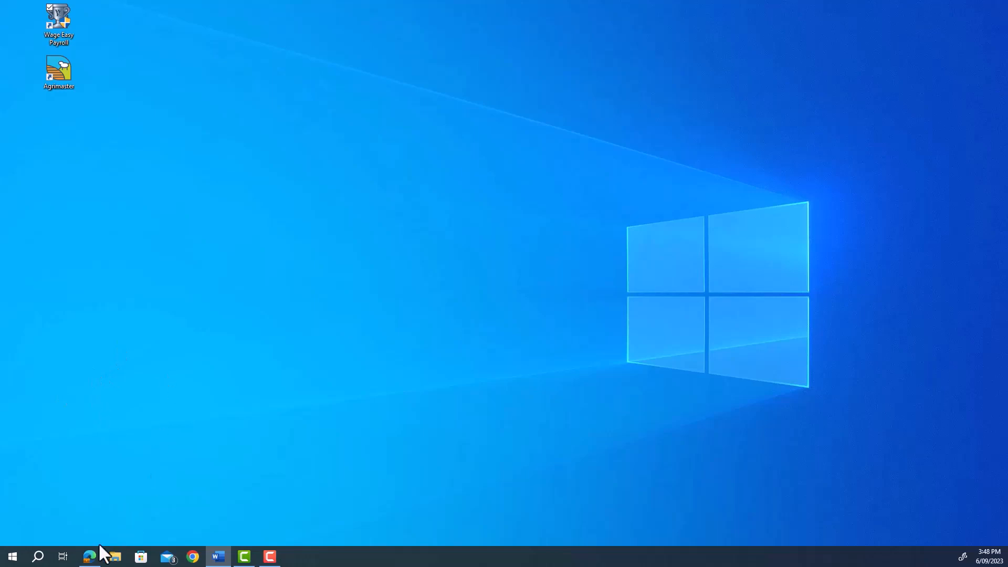
{"action": "mouse_move", "coordinate": [92, 552]}
Launch Wage Easy Payroll from the desktop shortcut, opening the OL MOTT And Co file.
{"action": "double_click", "coordinate": [67, 37]}
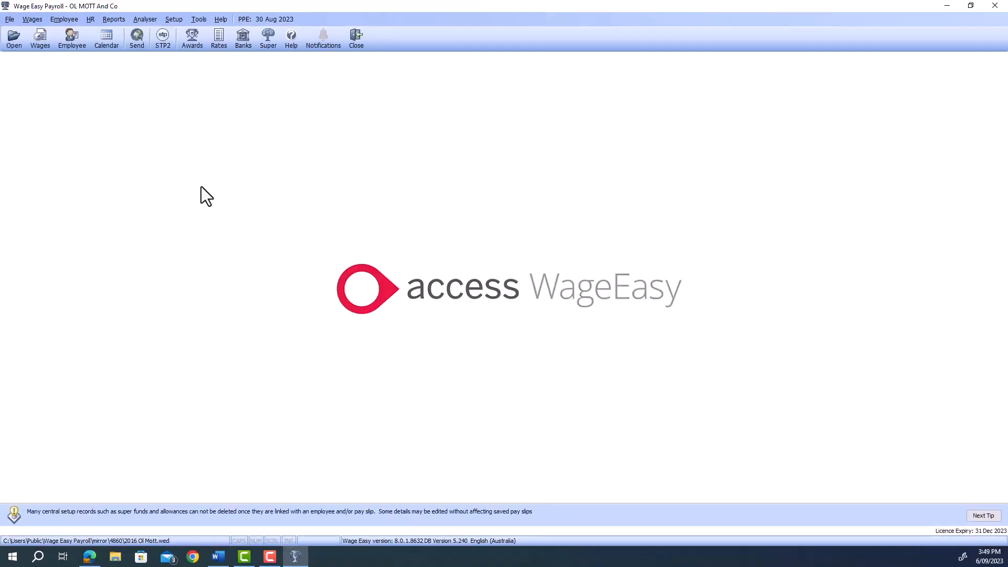
Start a new company via File > New Company without a backup, keeping Australia as the country.
{"action": "left_click", "coordinate": [15, 20]}
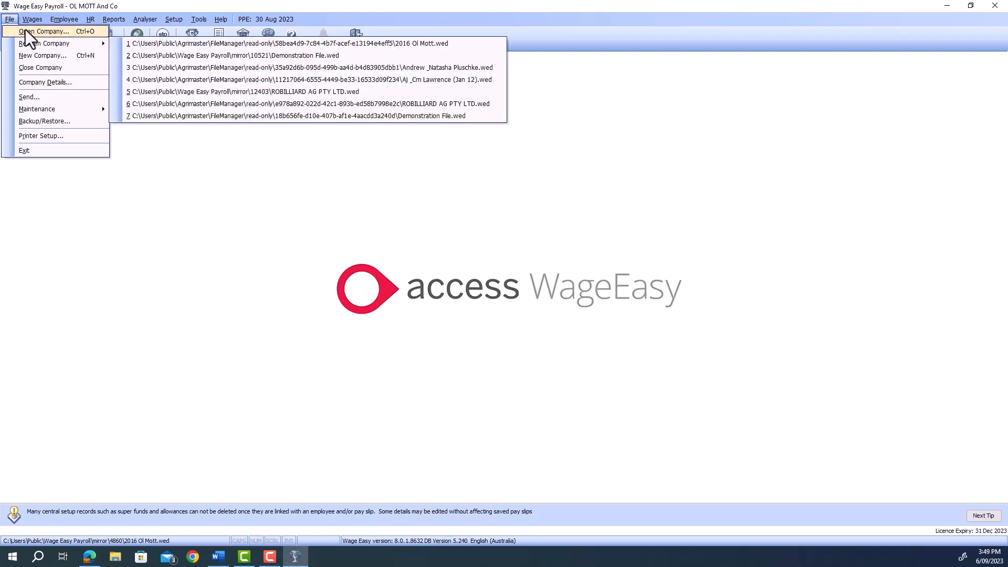
{"action": "left_click", "coordinate": [50, 57]}
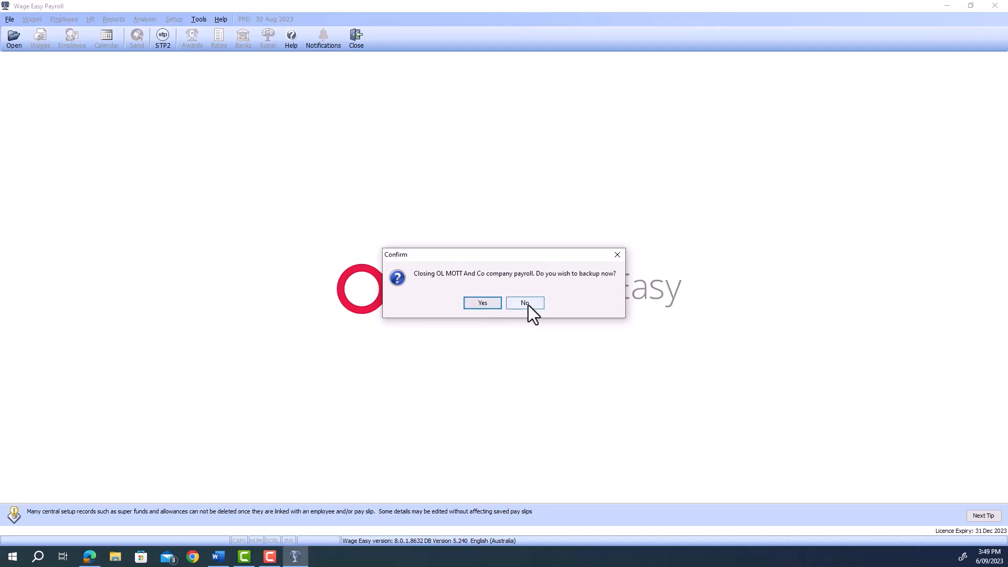
{"action": "left_click", "coordinate": [525, 304]}
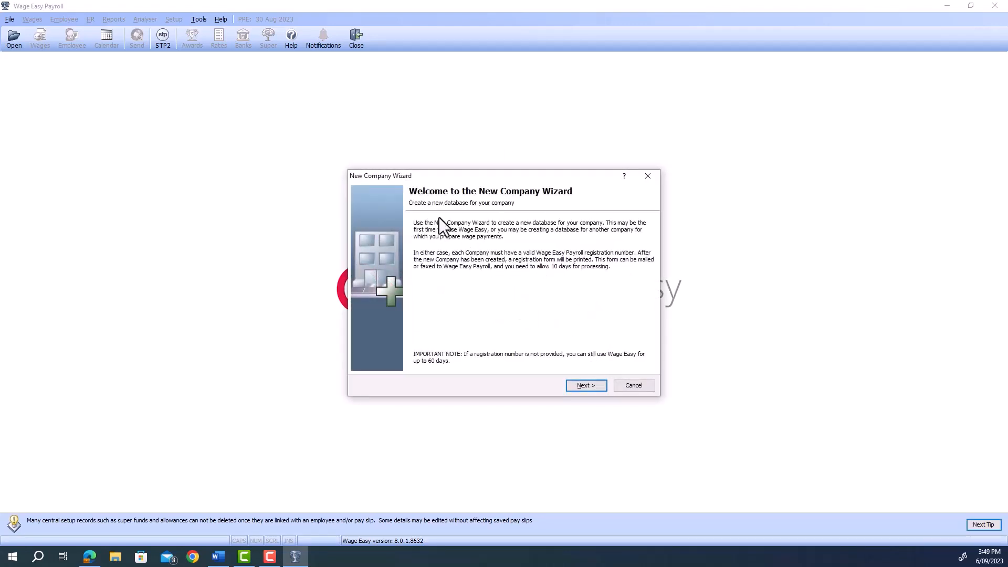
{"action": "left_click", "coordinate": [589, 389]}
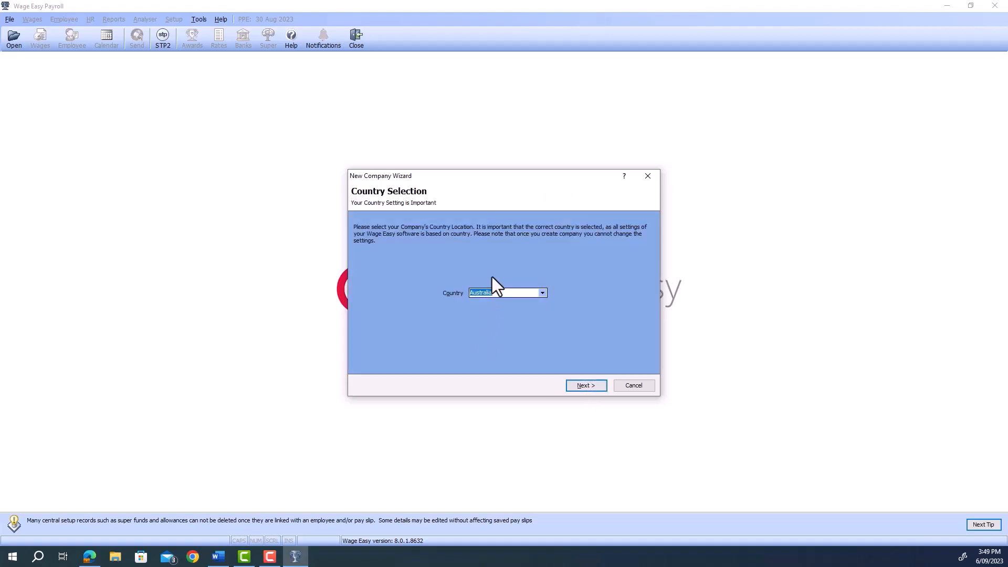
{"action": "left_click", "coordinate": [582, 385]}
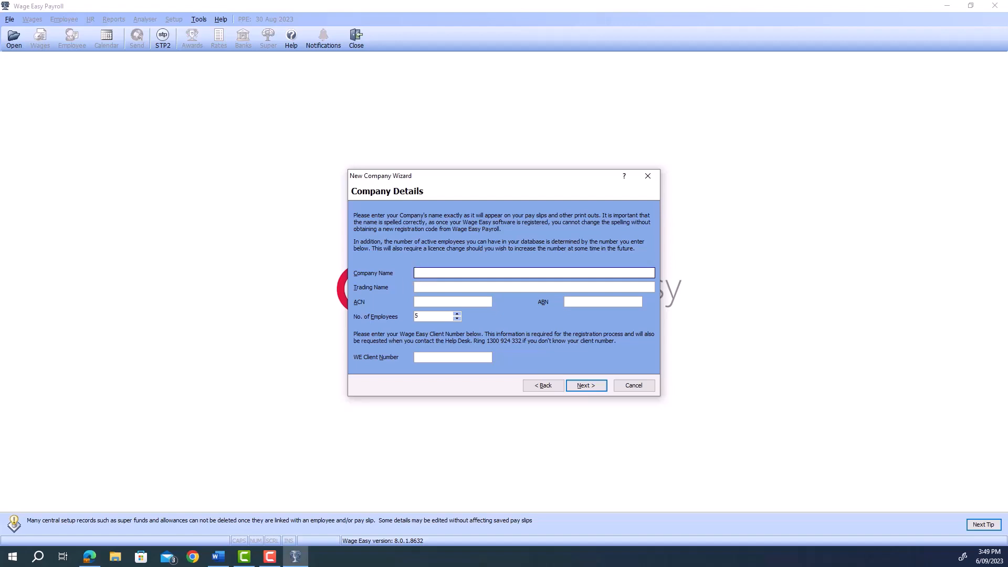
Enter Wagemaster Pty Ltd as the company name and trading name.
{"action": "key", "text": "alt+Tab"}
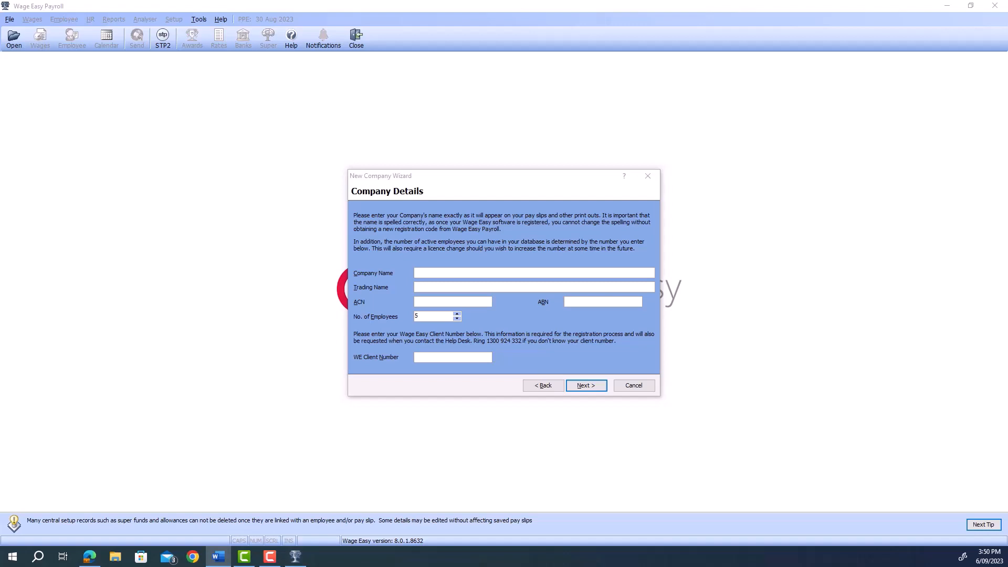
{"action": "left_click", "coordinate": [439, 273]}
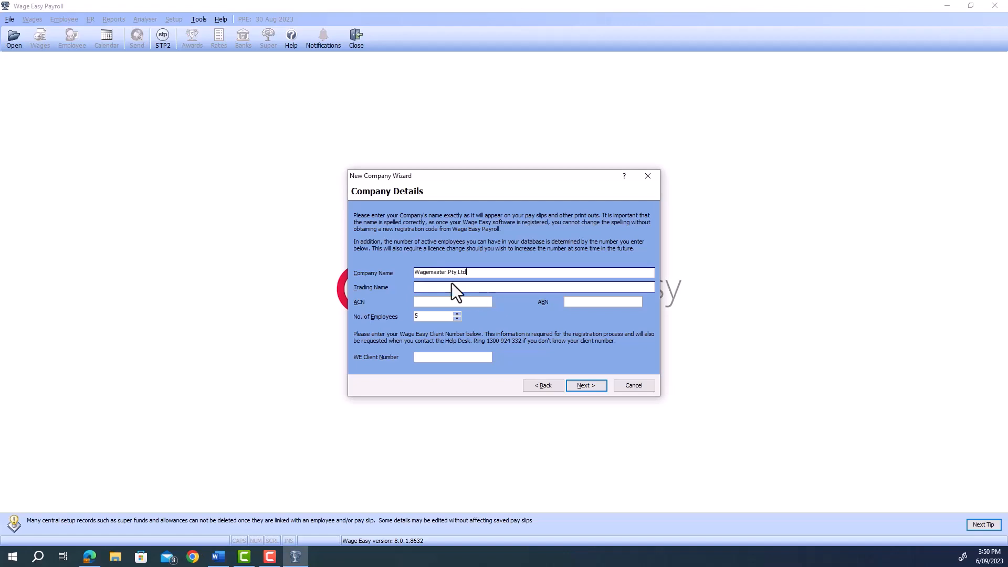
{"action": "left_click", "coordinate": [450, 286]}
{"action": "type", "text": "Wagemaster Pty Ltd"}
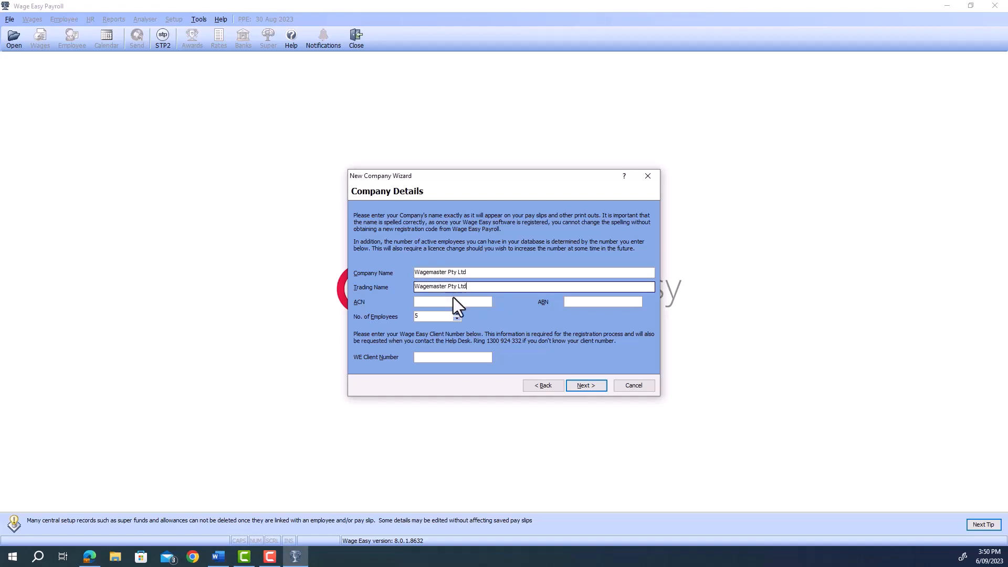
{"action": "left_click", "coordinate": [441, 302]}
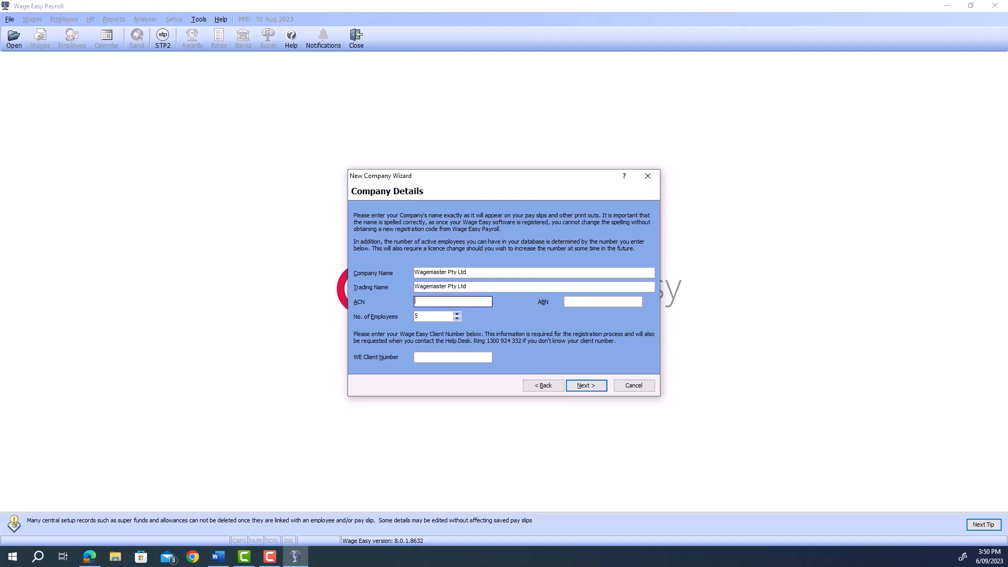
{"action": "key", "text": "alt+Tab"}
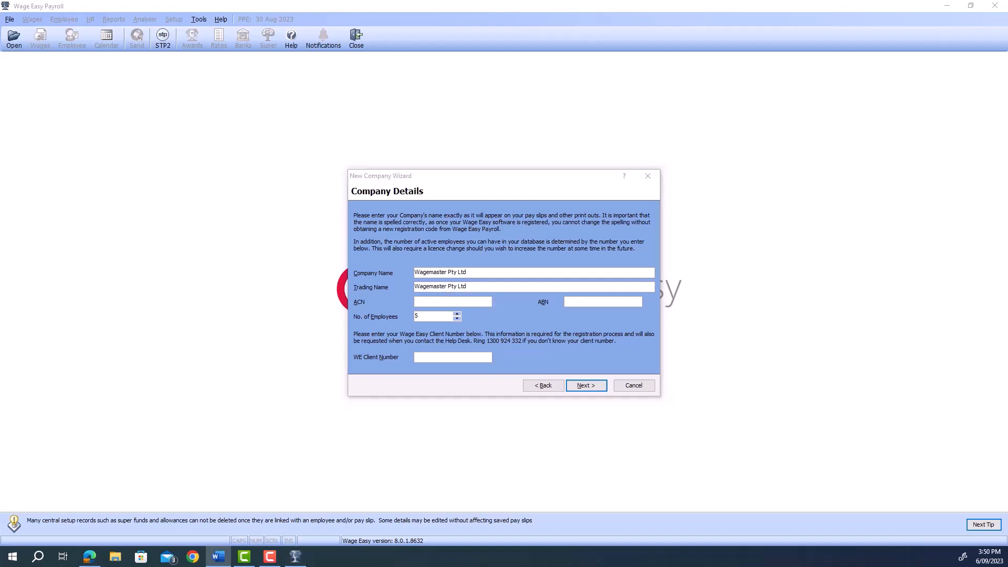
{"action": "left_click", "coordinate": [444, 301]}
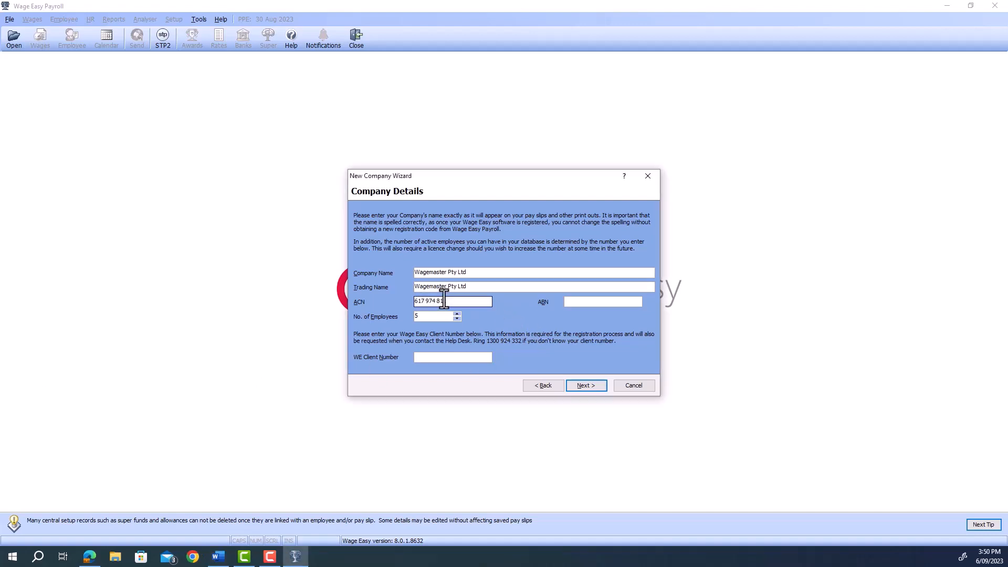
{"action": "left_click", "coordinate": [624, 301]}
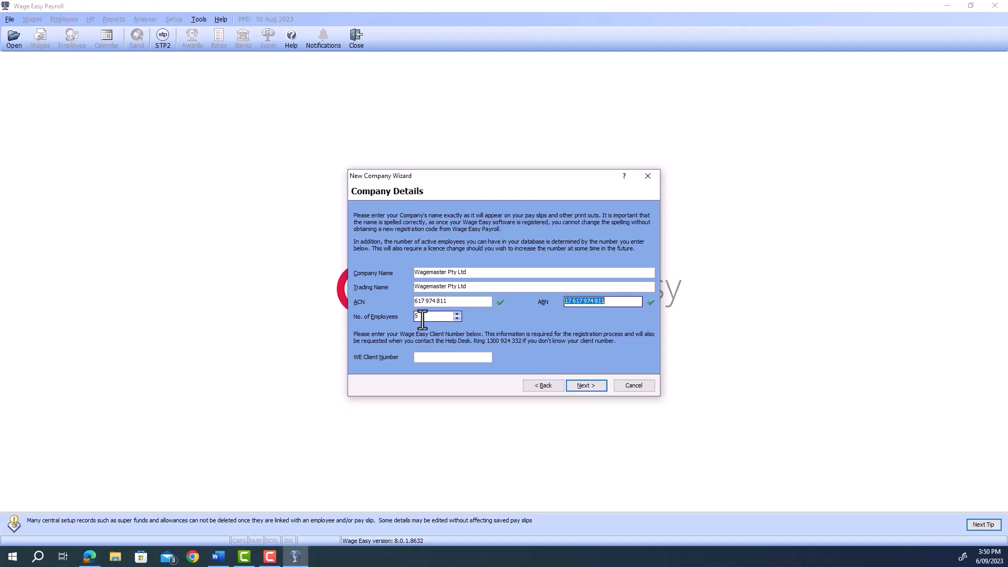
{"action": "left_click", "coordinate": [436, 358]}
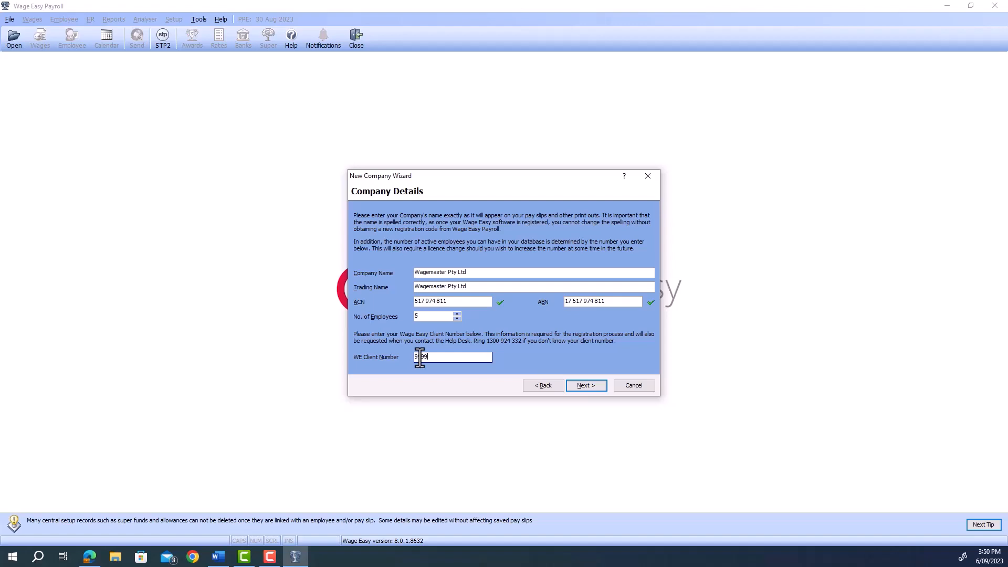
{"action": "type", "text": "99"}
{"action": "left_click", "coordinate": [584, 386]}
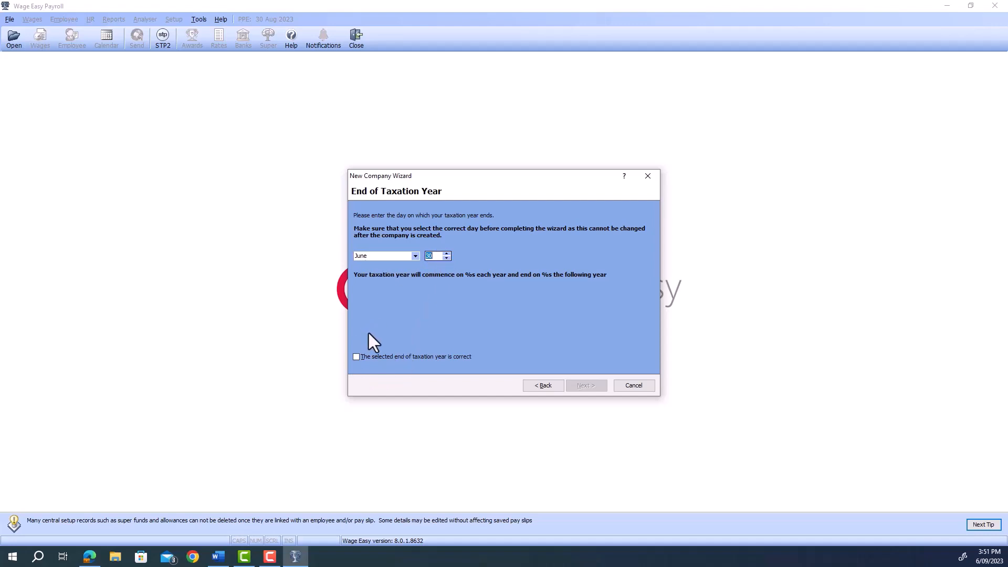
{"action": "left_click", "coordinate": [356, 357]}
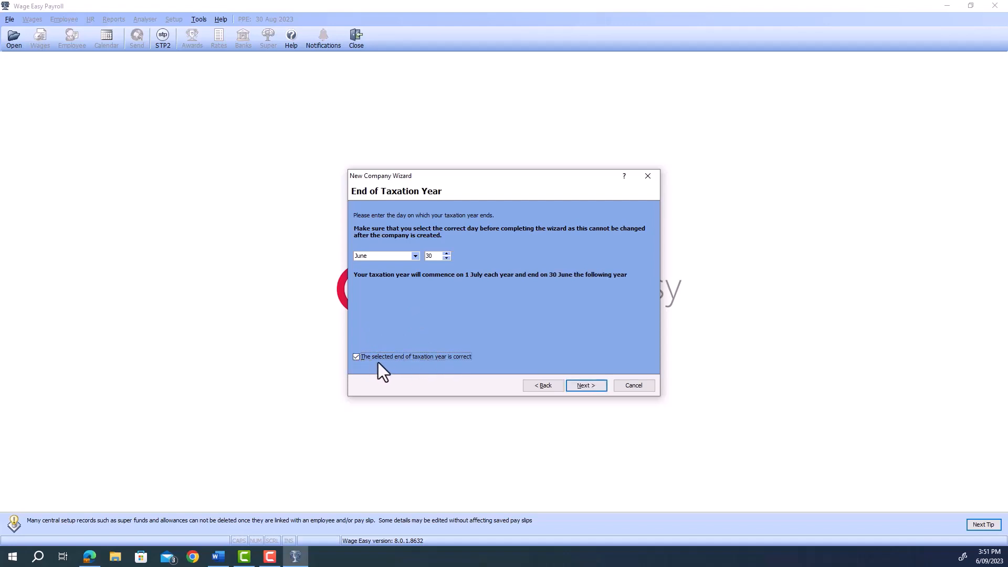
{"action": "left_click", "coordinate": [587, 392]}
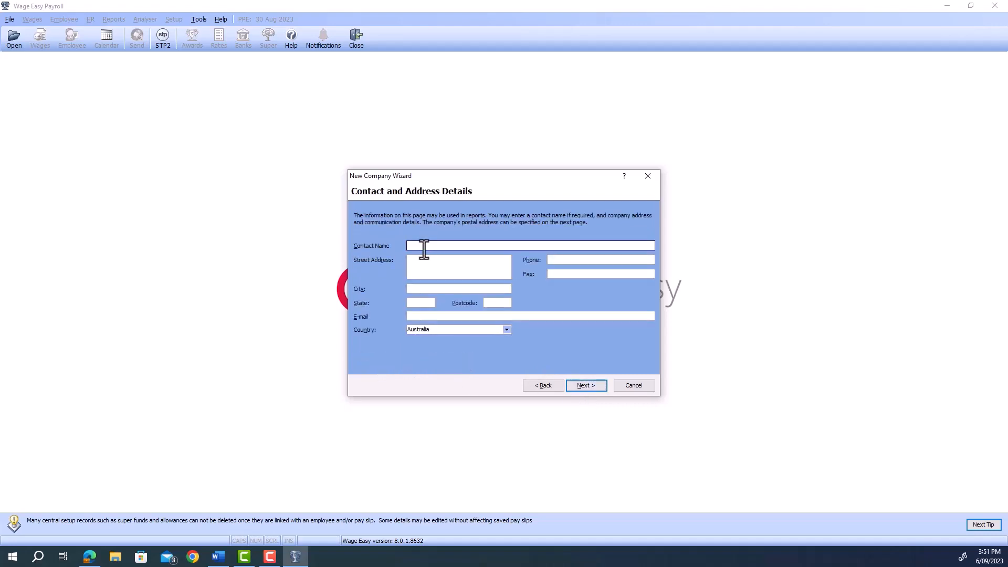
{"action": "type", "text": "Test File"}
{"action": "left_click", "coordinate": [427, 269]}
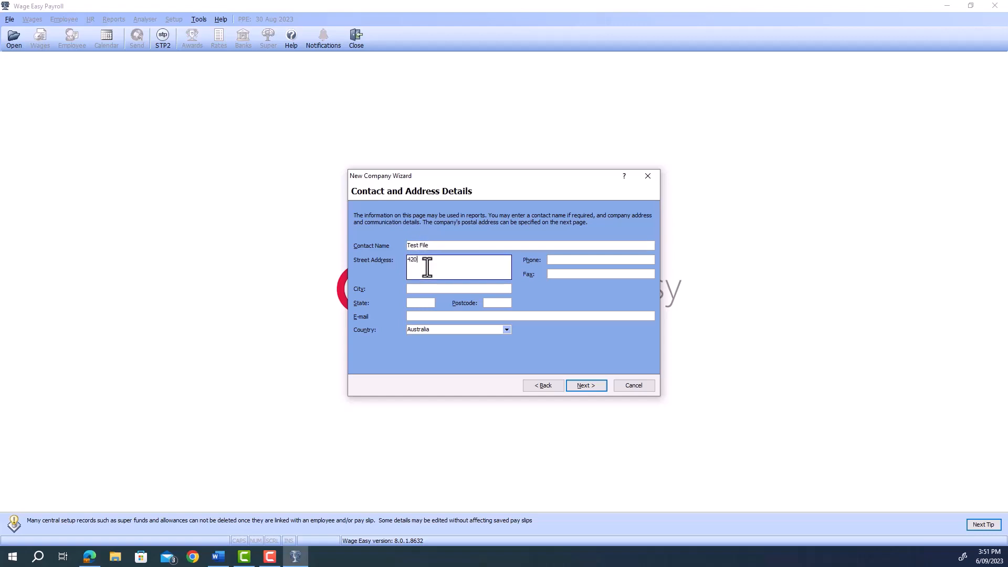
{"action": "left_click", "coordinate": [571, 259]}
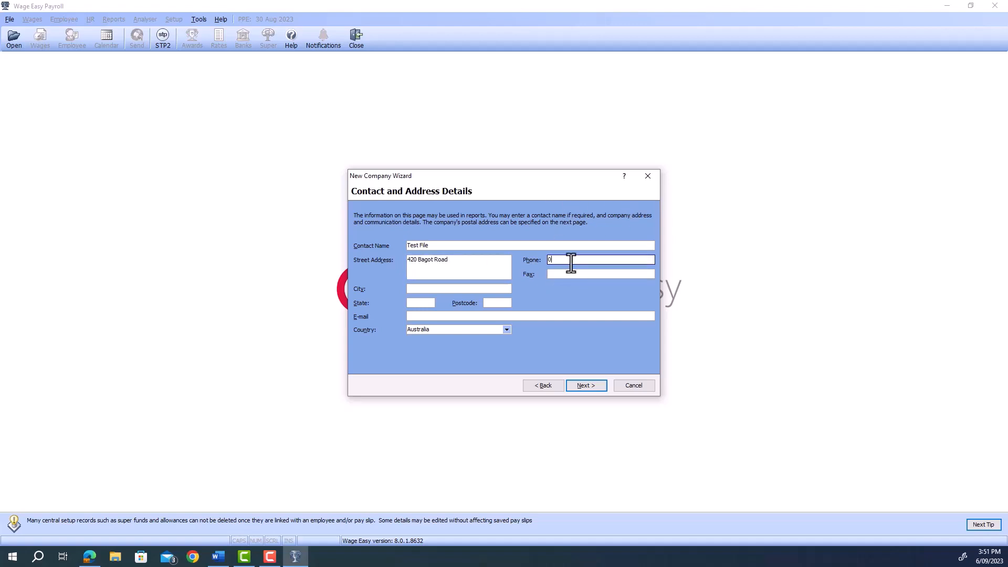
{"action": "type", "text": "8996661"}
Fill in the city, state WA, postcode 6008 and the e-mail address, then continue.
{"action": "left_click", "coordinate": [426, 288]}
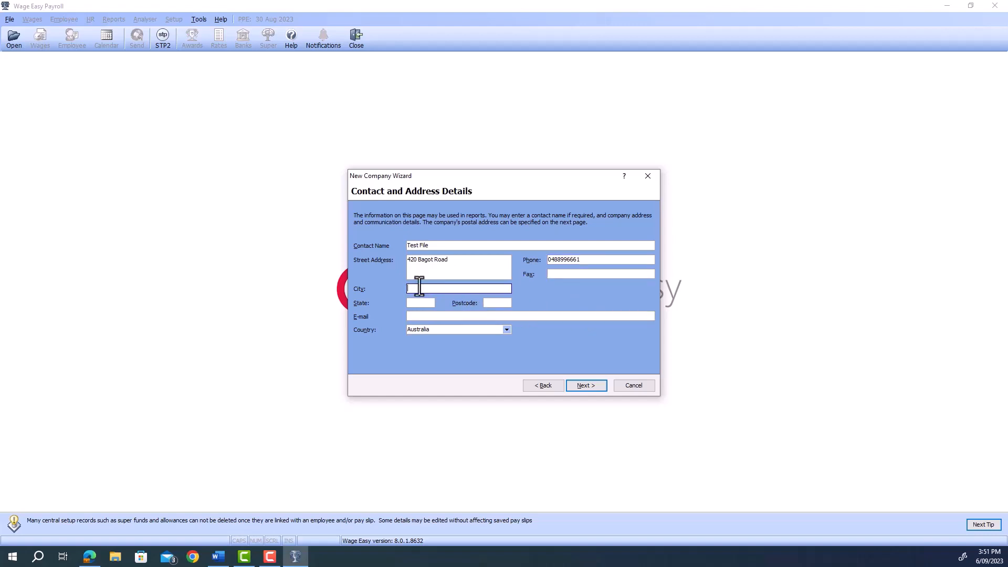
{"action": "key", "text": "BackSpace"}
{"action": "key", "text": "BackSpace"}
{"action": "key", "text": "BackSpace"}
{"action": "key", "text": "BackSpace"}
{"action": "type", "text": "Su"}
{"action": "left_click", "coordinate": [415, 306]}
{"action": "type", "text": "WA"}
{"action": "left_click", "coordinate": [491, 302]}
{"action": "type", "text": "6008"}
{"action": "left_click", "coordinate": [452, 316]}
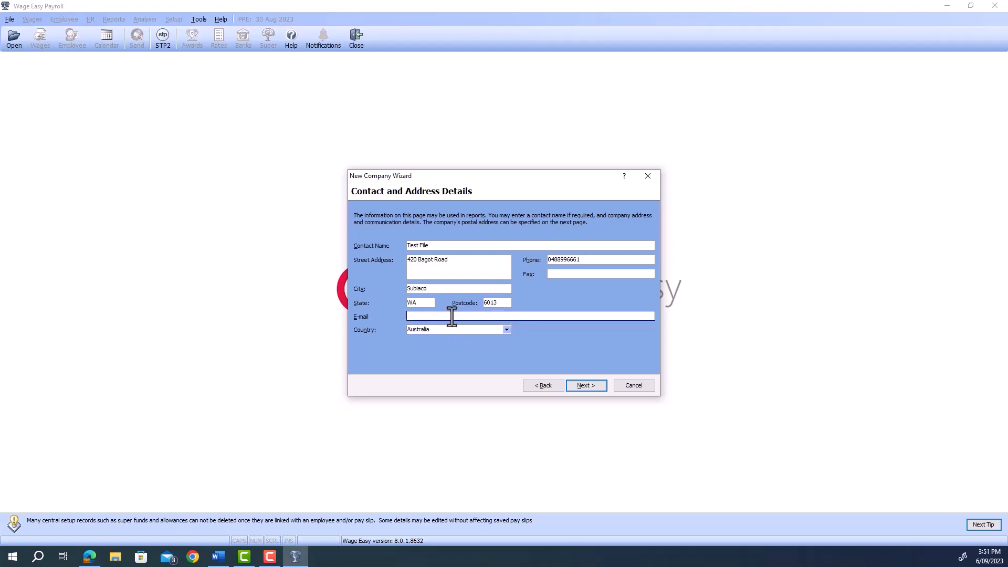
{"action": "left_click", "coordinate": [578, 388]}
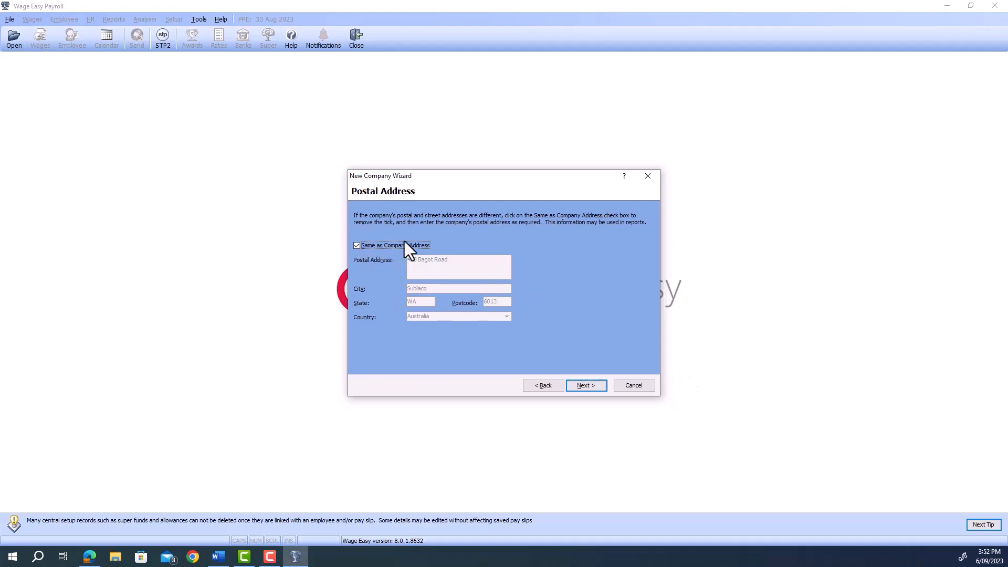
Keep the postal address matching the street address, skip e-mail and associations, and choose Fortnightly pay from 06/09/2023.
{"action": "left_click", "coordinate": [358, 247]}
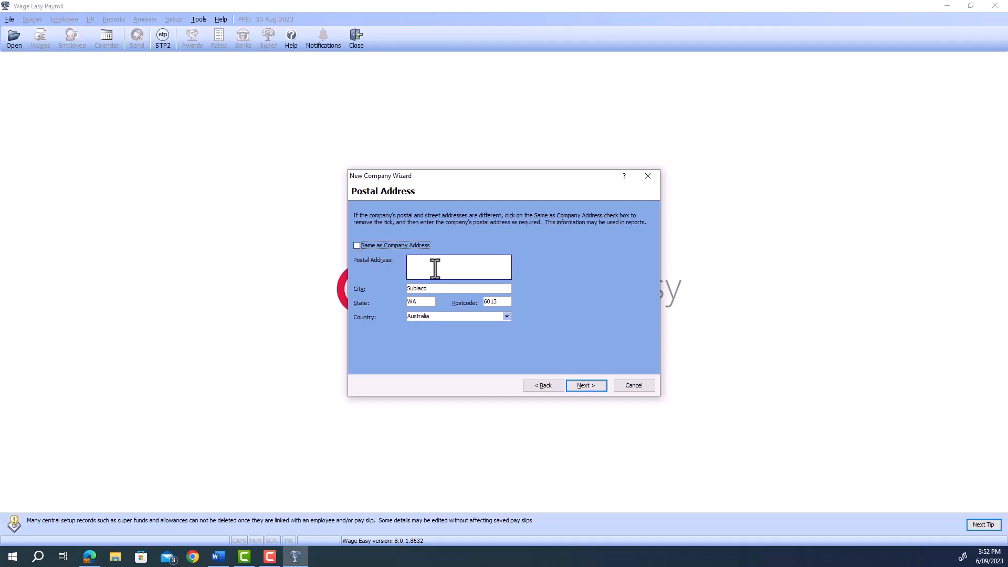
{"action": "left_click", "coordinate": [356, 246]}
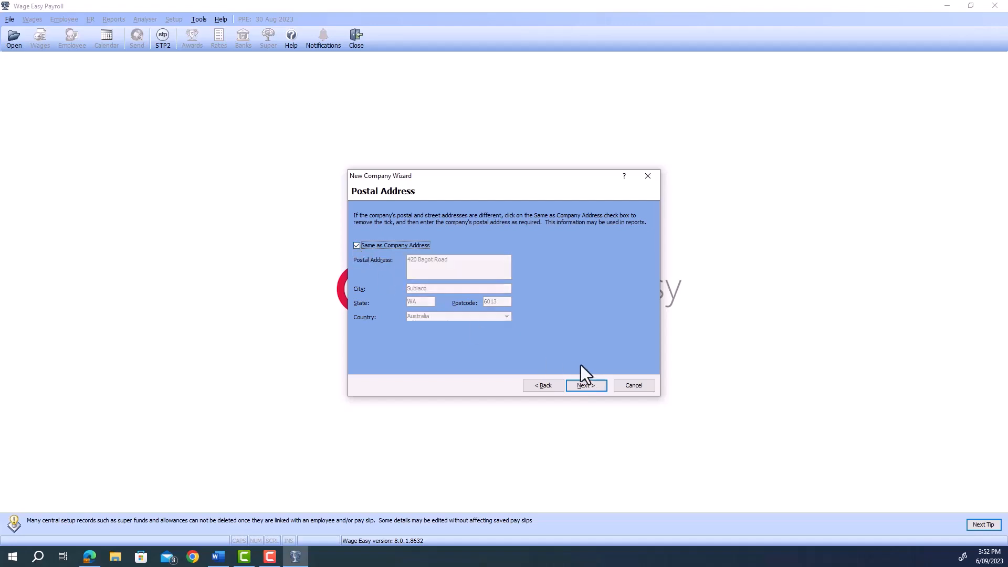
{"action": "left_click", "coordinate": [586, 385]}
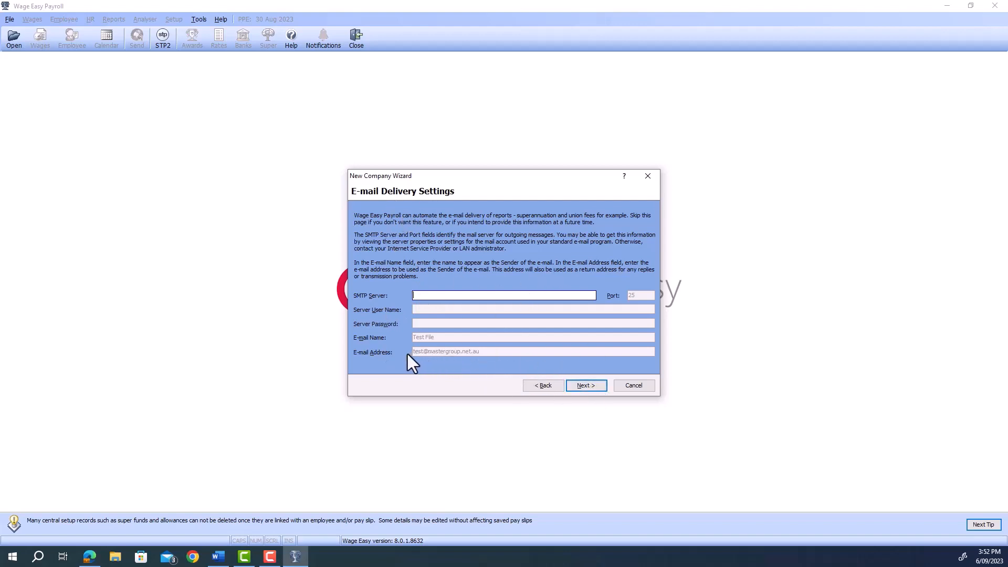
{"action": "left_click", "coordinate": [578, 385]}
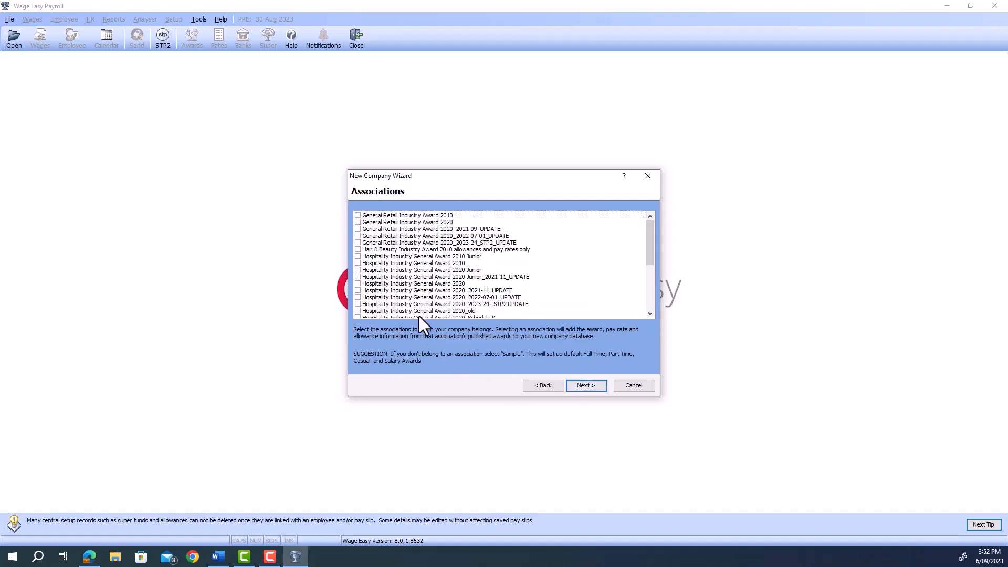
{"action": "left_click", "coordinate": [590, 390]}
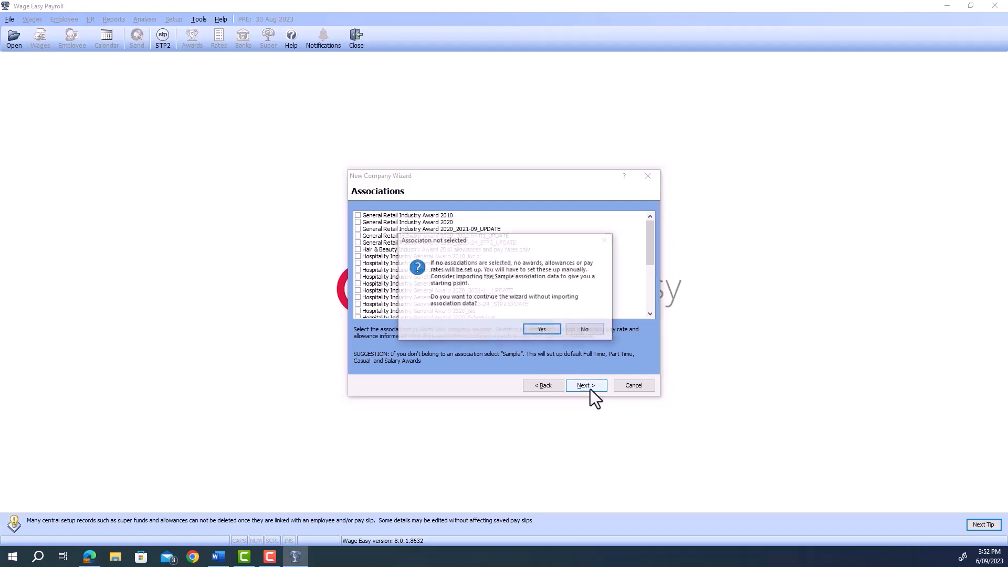
{"action": "left_click", "coordinate": [543, 330]}
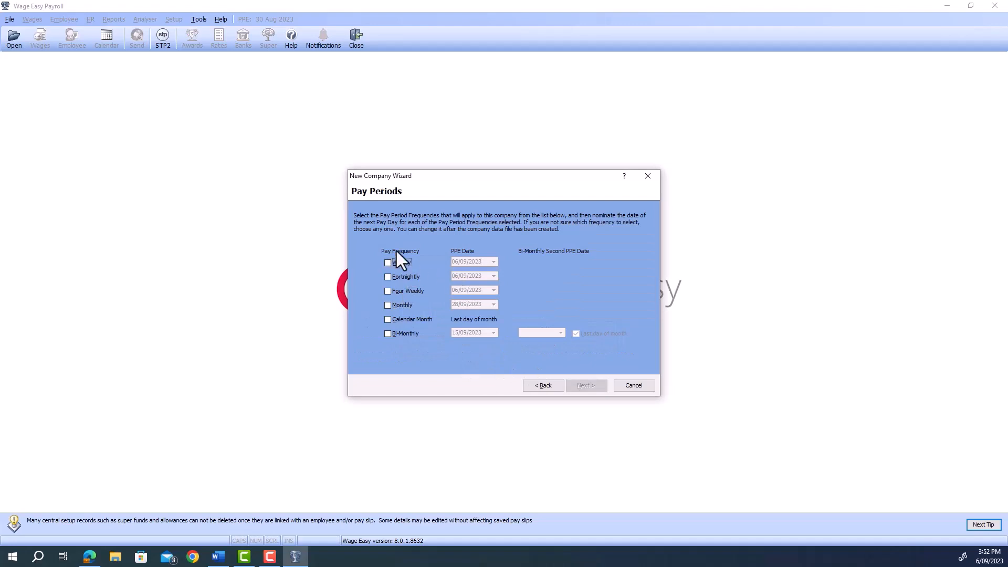
{"action": "left_click", "coordinate": [387, 278]}
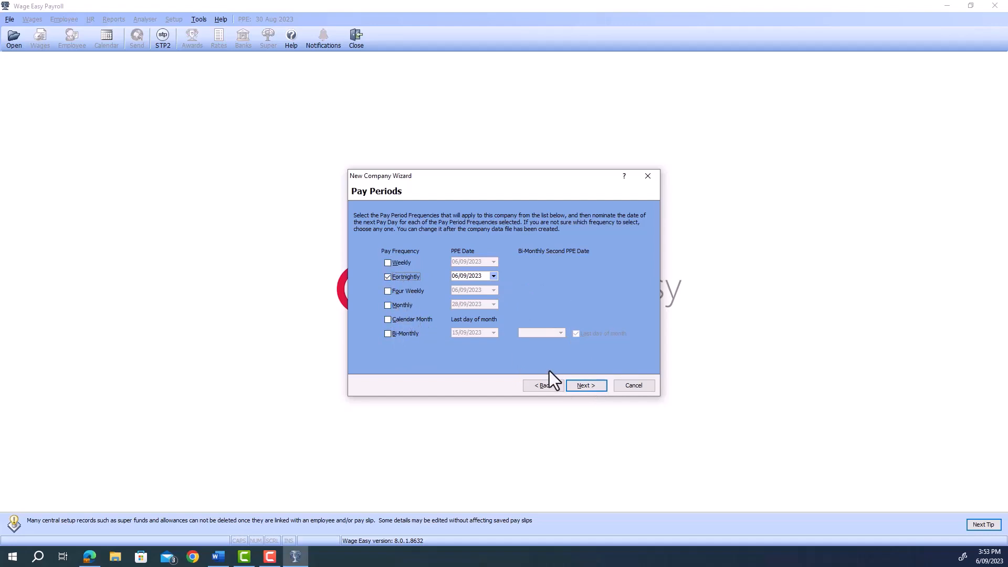
{"action": "left_click", "coordinate": [586, 385]}
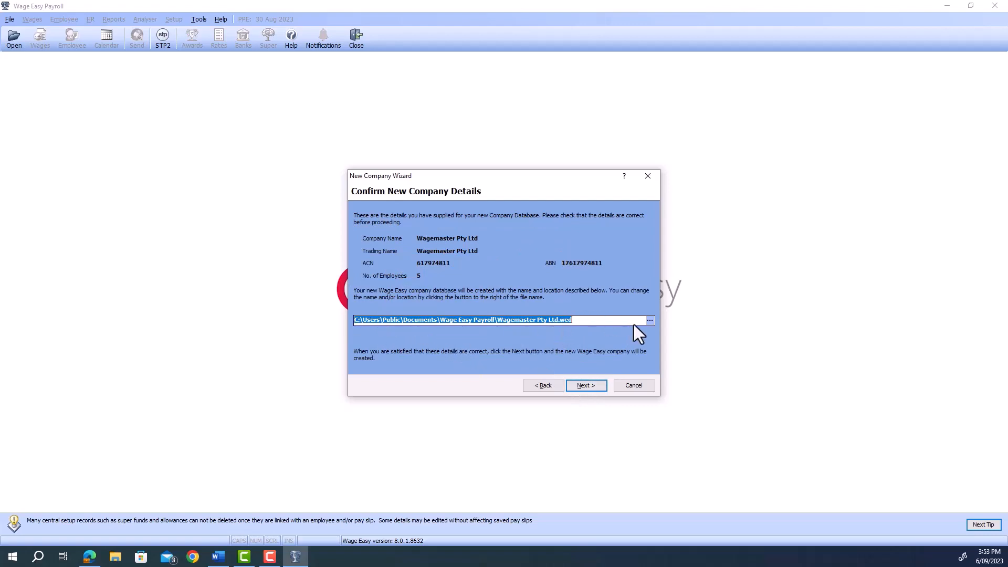
Save the Wagemaster Pty Ltd.wed database to the Desktop and start creating the company.
{"action": "left_click", "coordinate": [649, 322]}
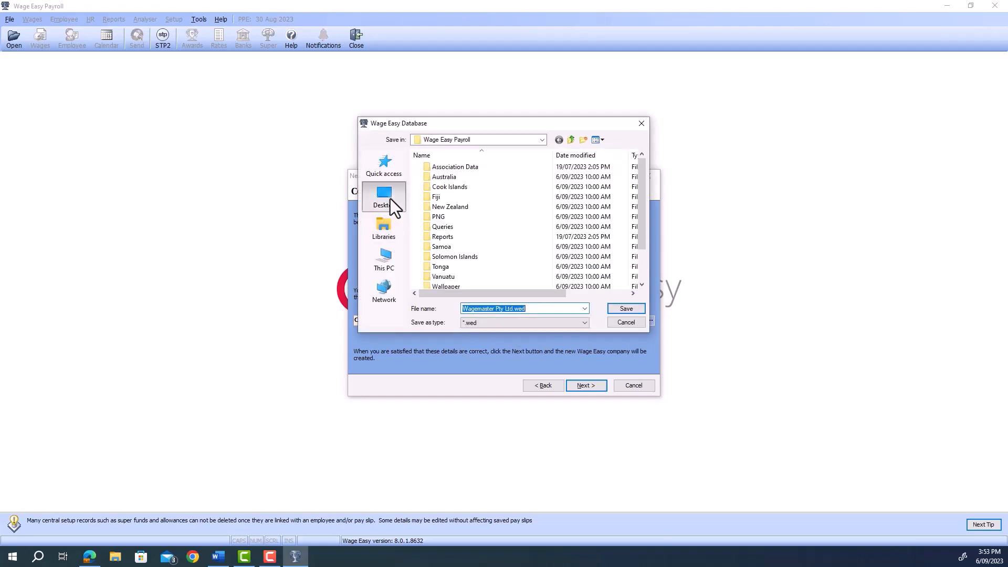
{"action": "left_click", "coordinate": [390, 199]}
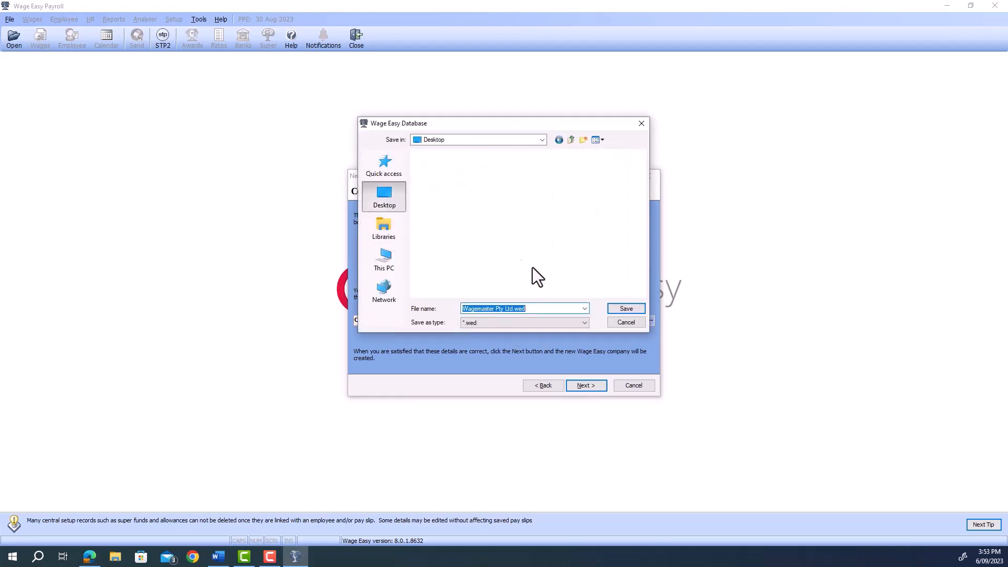
{"action": "left_click", "coordinate": [625, 309]}
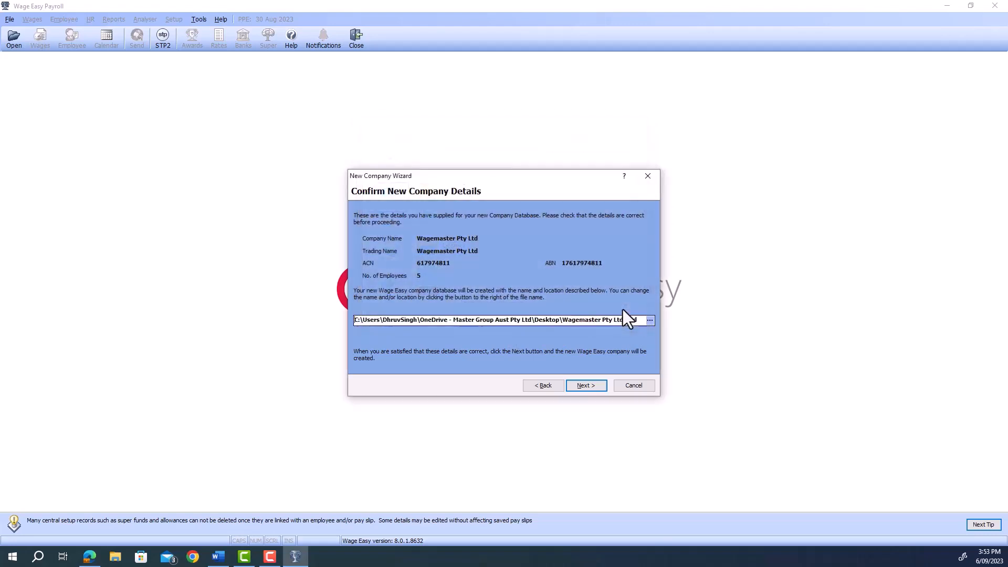
{"action": "left_click", "coordinate": [580, 385]}
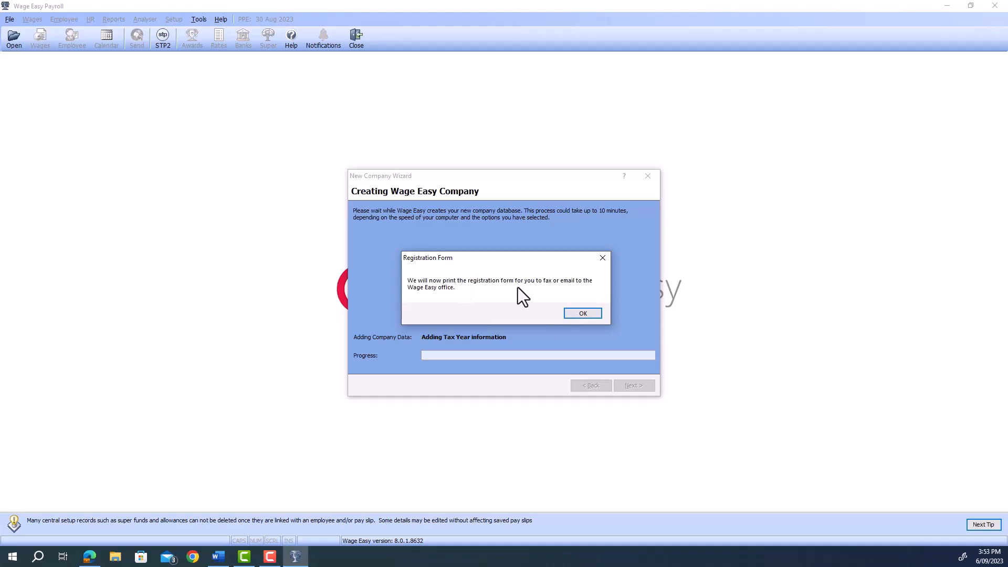
Print the registration form with Microsoft Print to PDF, saving it as 'Wagemaster PTY LTd'.
{"action": "left_click", "coordinate": [583, 314]}
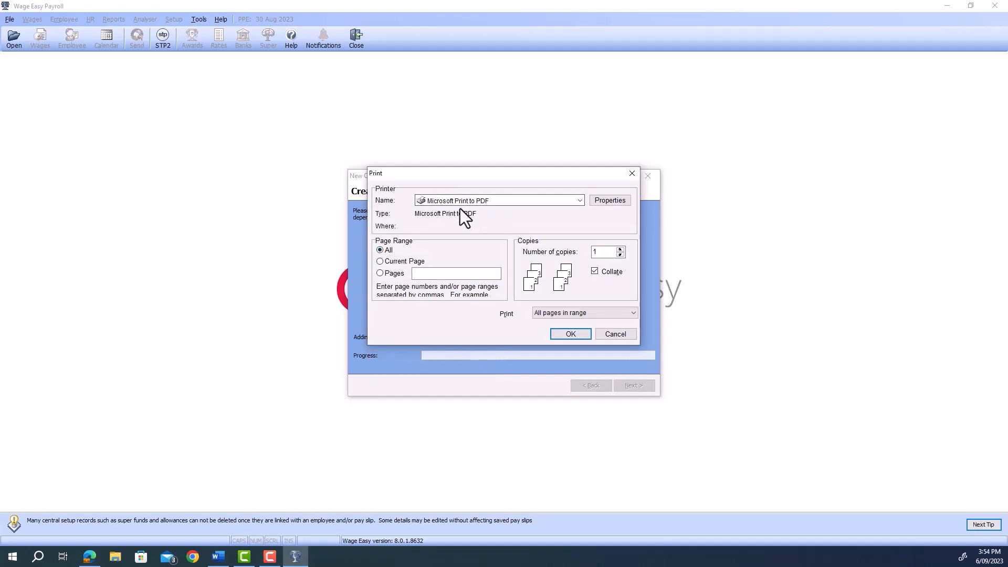
{"action": "left_click", "coordinate": [490, 203]}
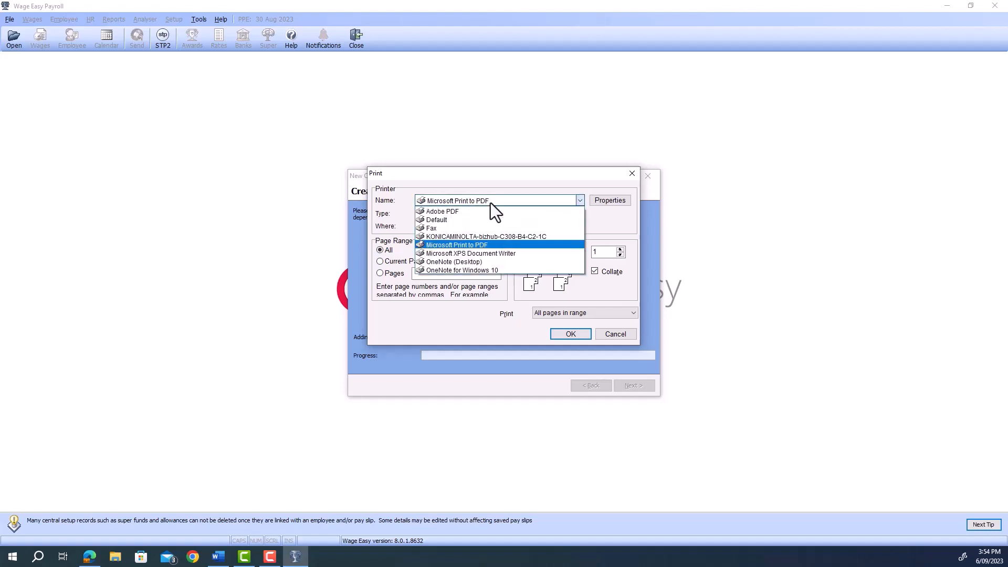
{"action": "left_click", "coordinate": [475, 244]}
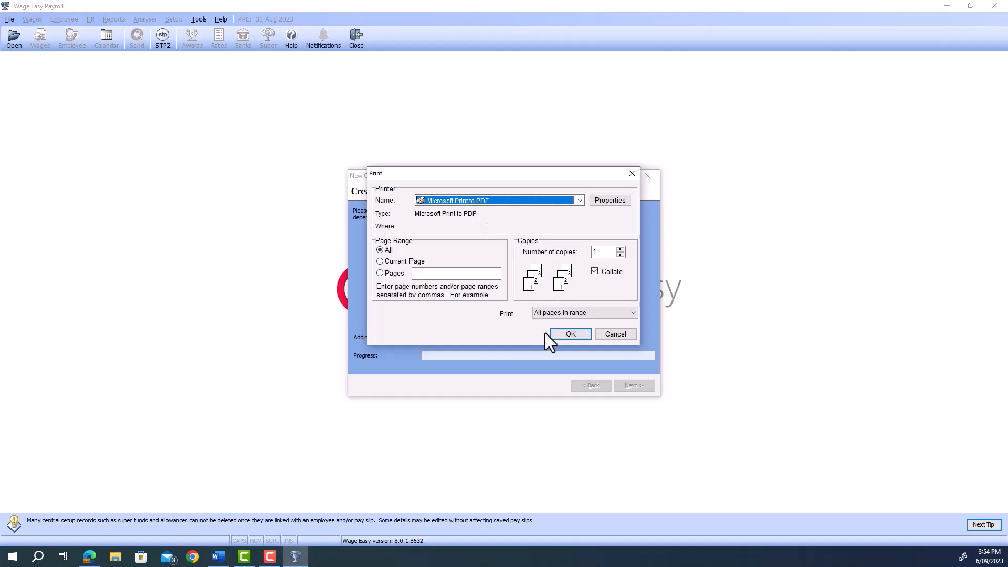
{"action": "left_click", "coordinate": [580, 336]}
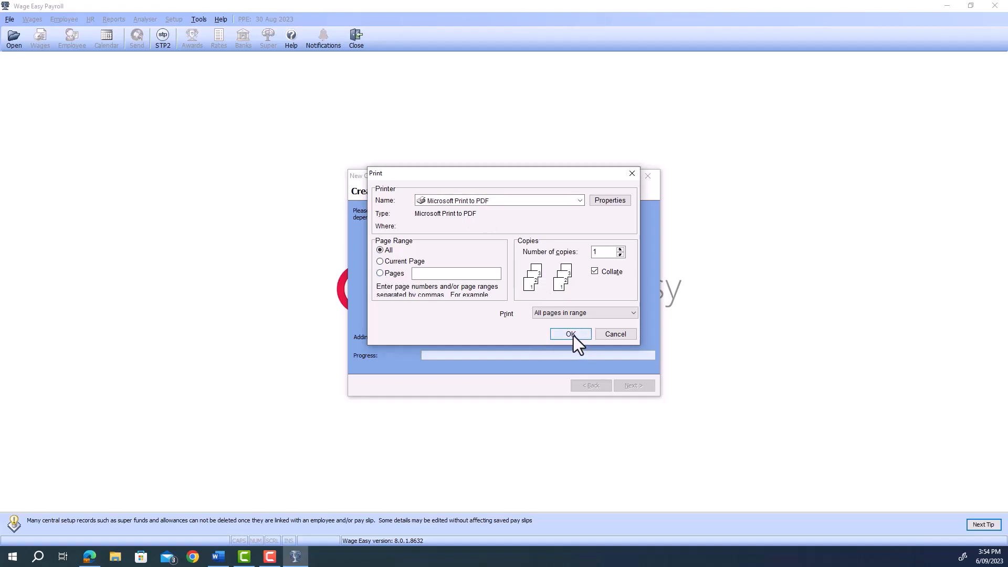
{"action": "left_click", "coordinate": [560, 335]}
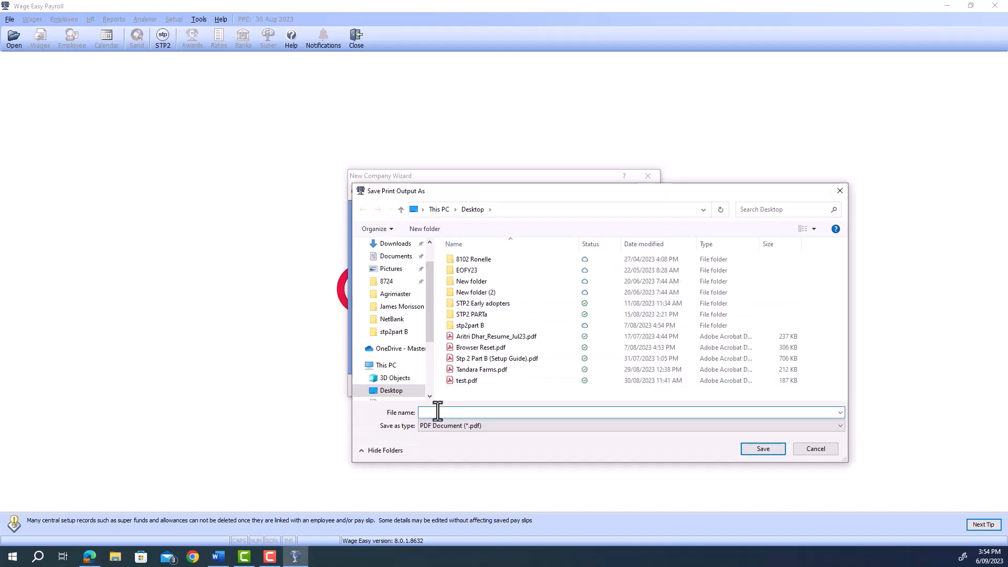
{"action": "left_click", "coordinate": [430, 414]}
{"action": "type", "text": "Wagemaster"}
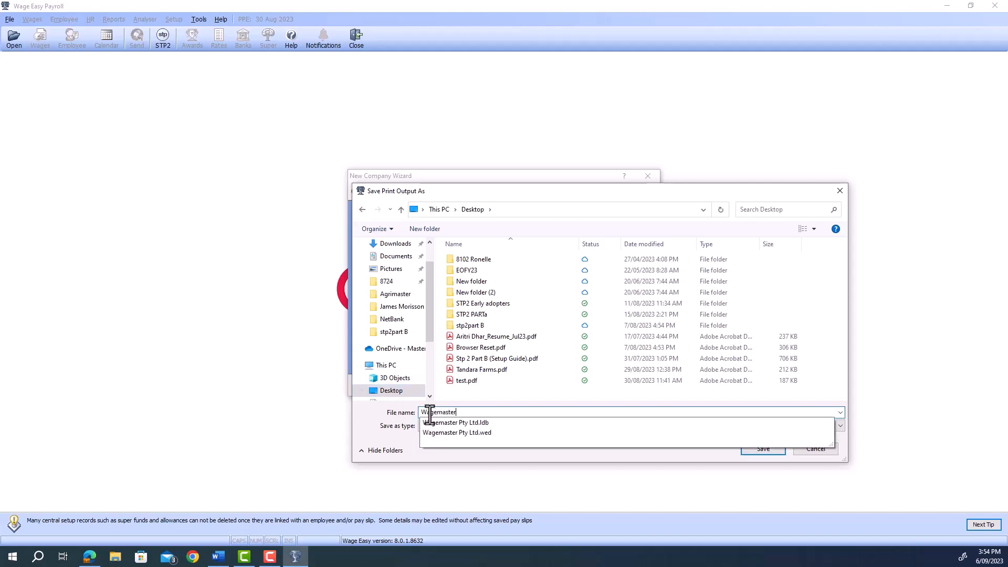
{"action": "type", "text": " PTY LTd"}
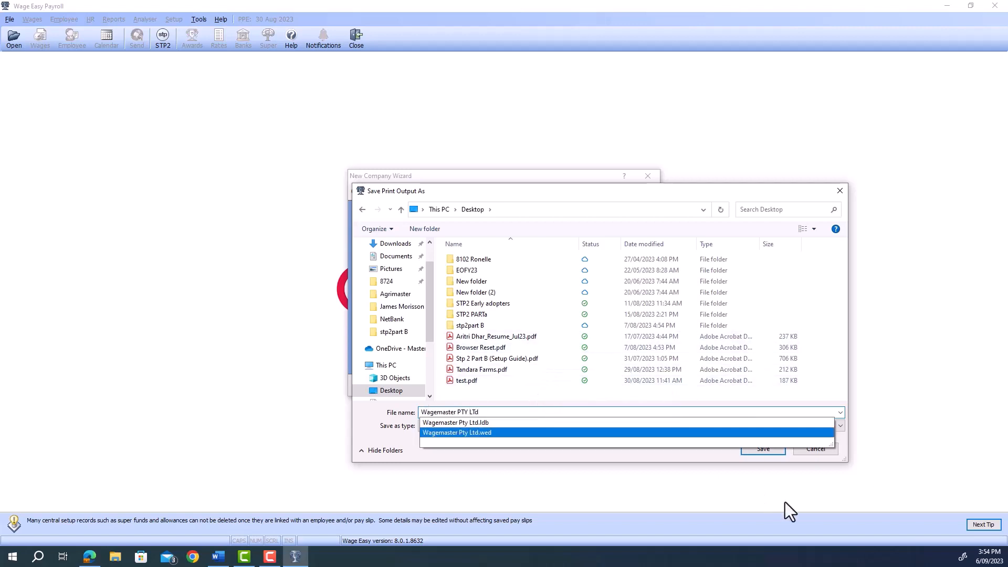
{"action": "left_click", "coordinate": [704, 462]}
{"action": "left_click", "coordinate": [763, 448]}
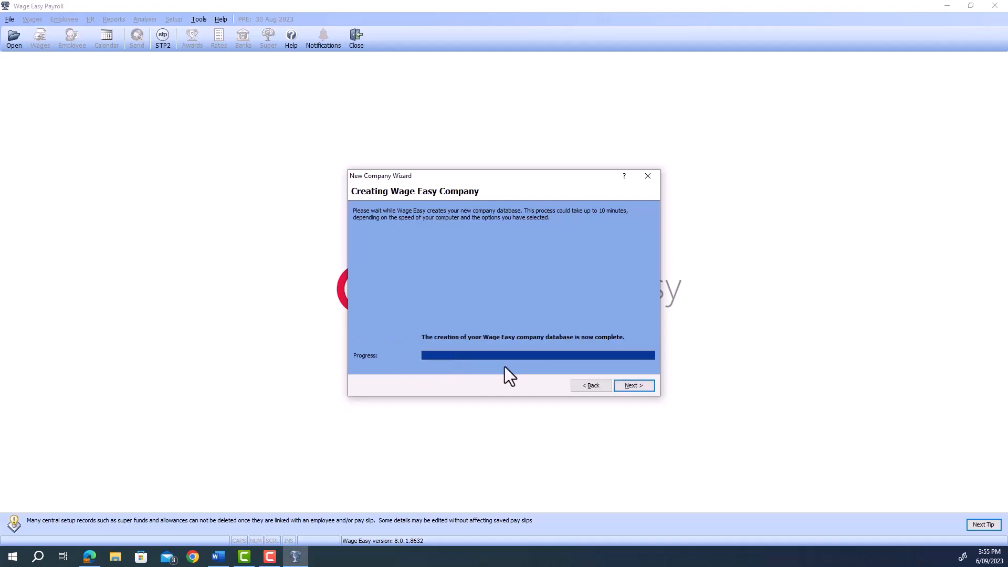
Finish the New Company Wizard without opening the new Wagemaster database.
{"action": "left_click", "coordinate": [634, 386]}
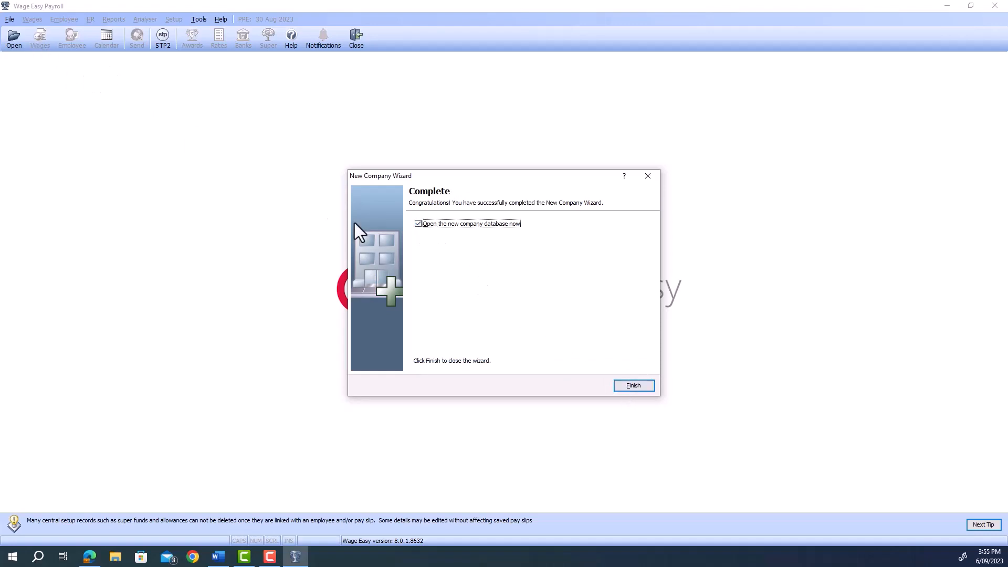
{"action": "left_click", "coordinate": [640, 389]}
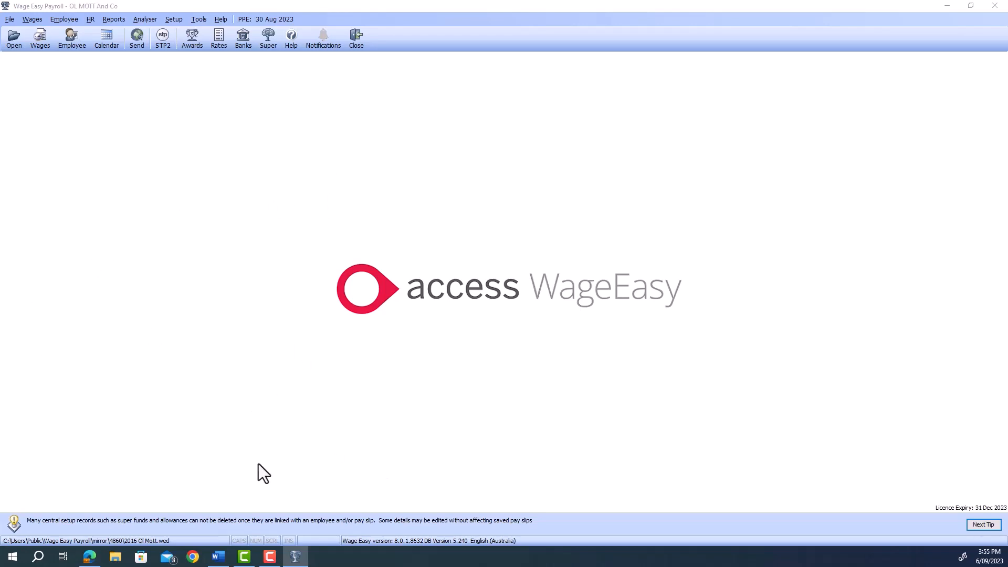
Check in File Explorer that Wagemaster Pty Ltd.wed is on the Desktop, then close Explorer and Wage Easy.
{"action": "key", "text": "super+e"}
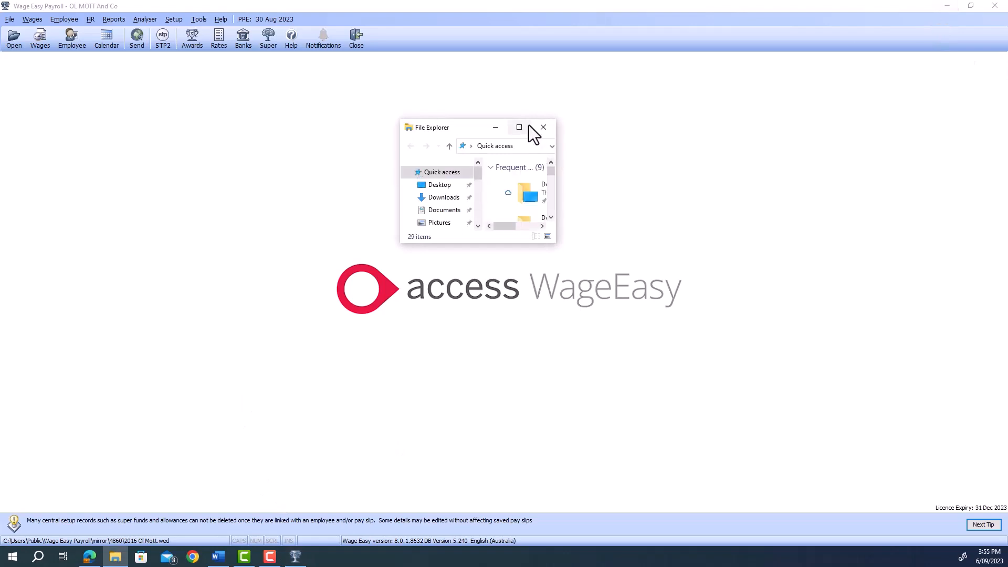
{"action": "left_click", "coordinate": [519, 127]}
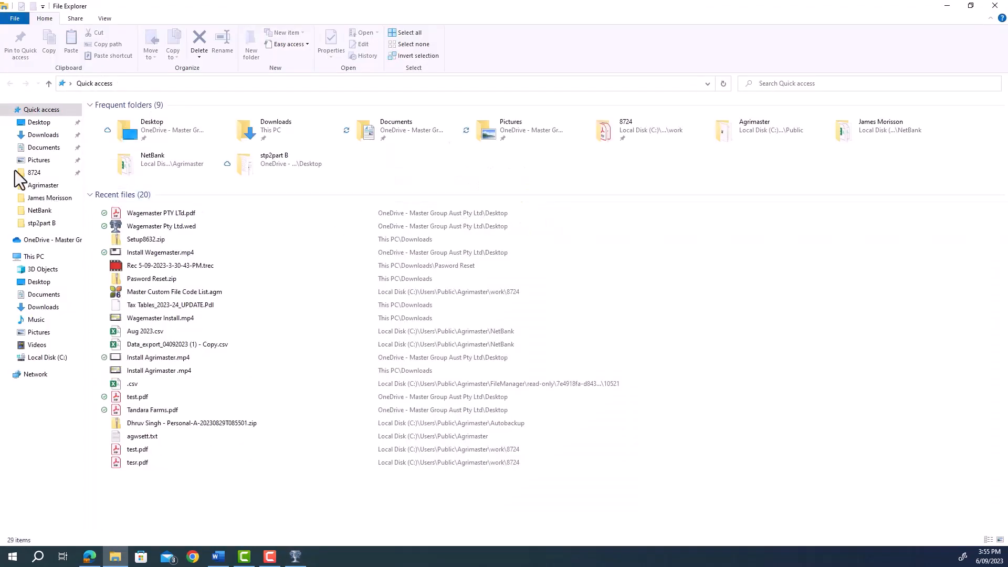
{"action": "left_click", "coordinate": [42, 288]}
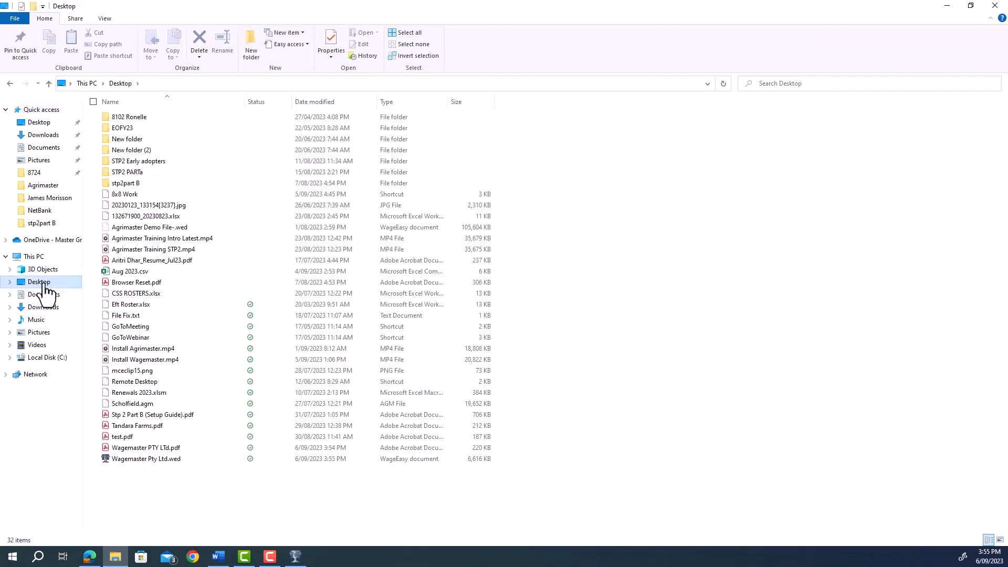
{"action": "left_click", "coordinate": [159, 460]}
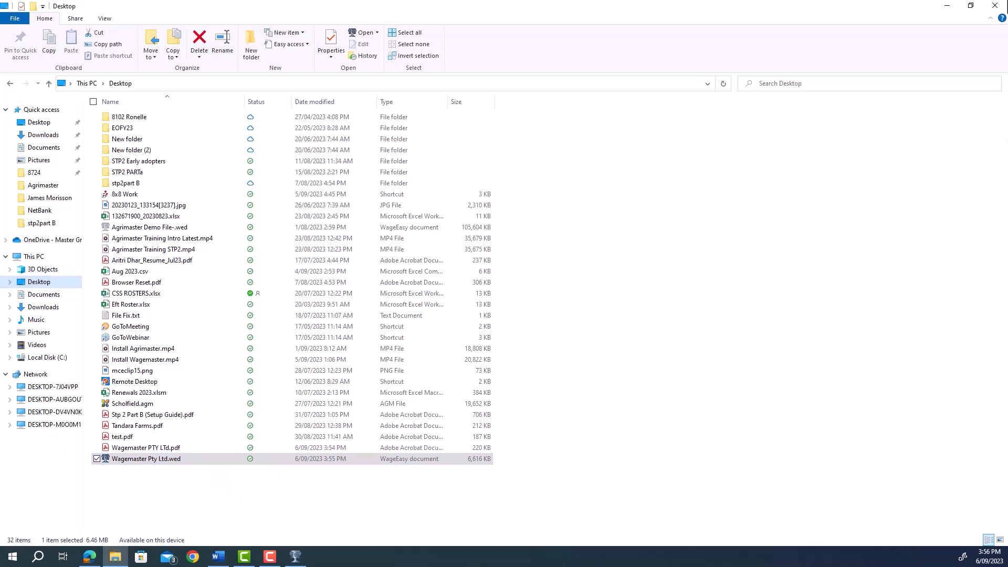
{"action": "left_click", "coordinate": [996, 5]}
{"action": "left_click", "coordinate": [355, 39]}
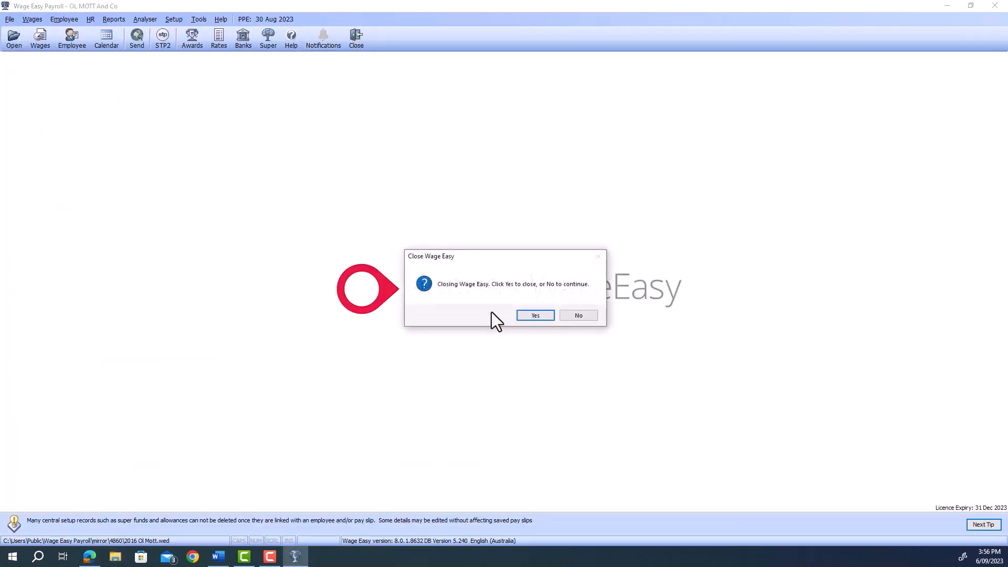
Close Wage Easy Payroll without a backup and launch Agrimaster File Manager.
{"action": "left_click", "coordinate": [540, 319]}
{"action": "left_click", "coordinate": [519, 304]}
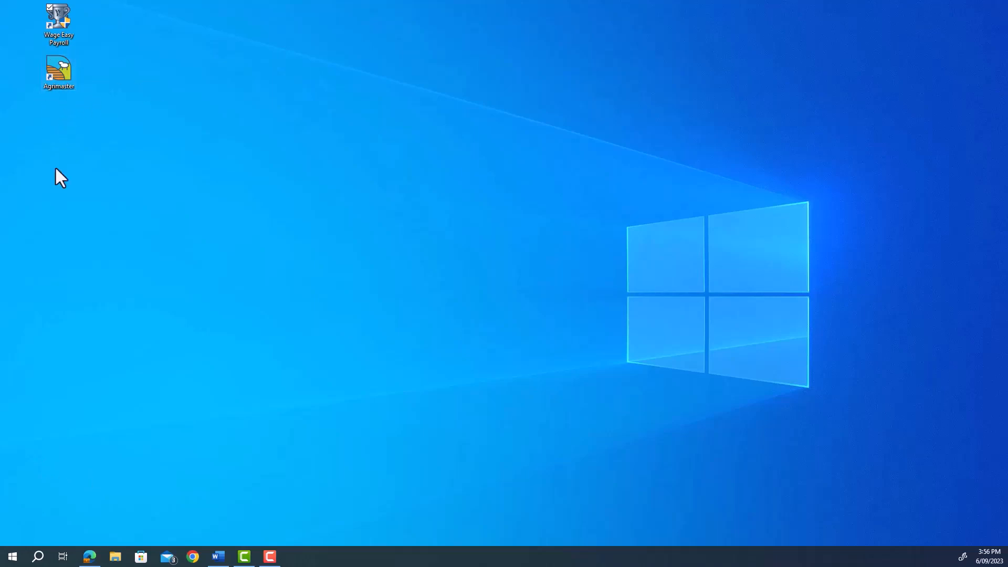
{"action": "double_click", "coordinate": [58, 74]}
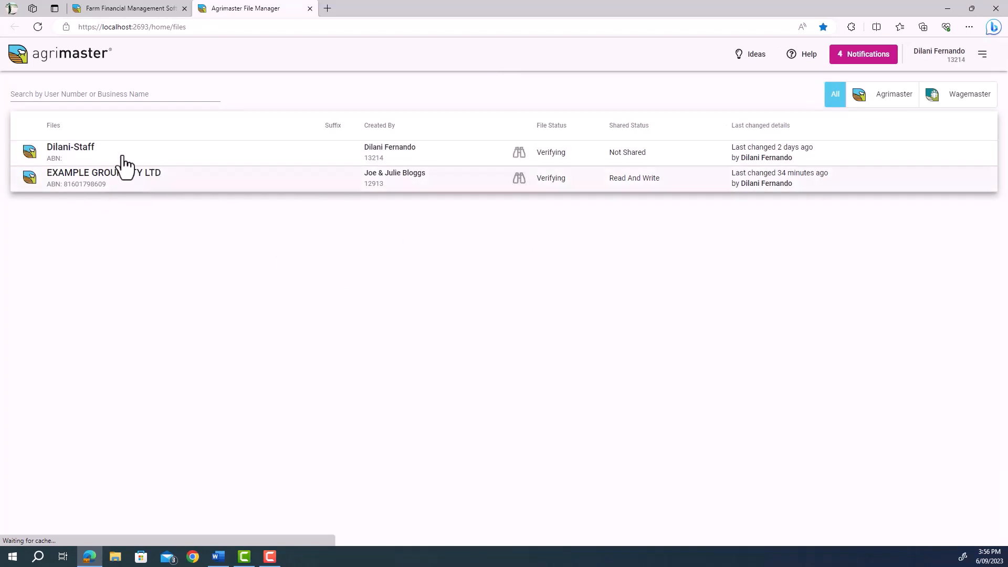
Open the staff file's overview and start linking a Wagemaster file from the warning banner.
{"action": "left_click", "coordinate": [104, 153]}
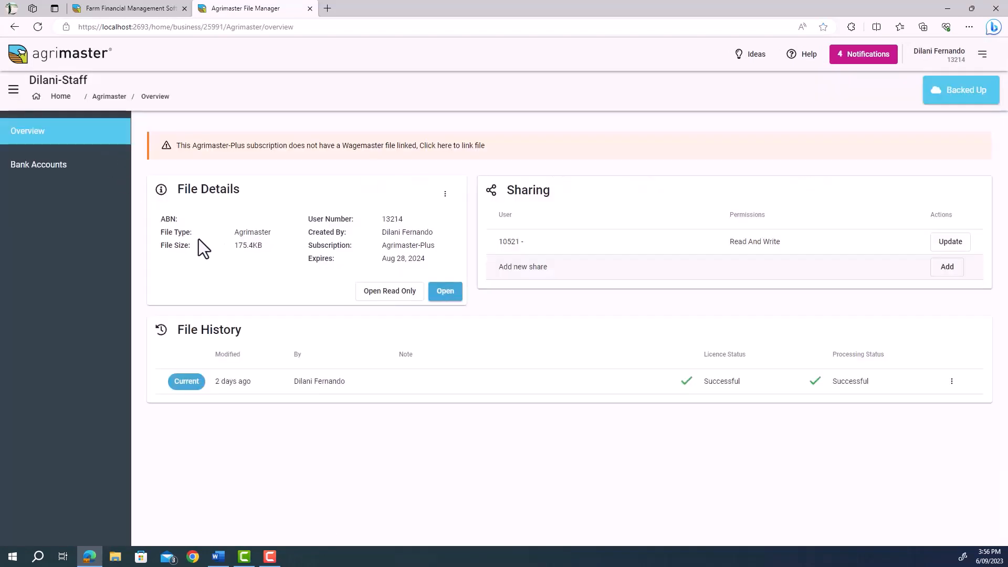
{"action": "left_click", "coordinate": [56, 98]}
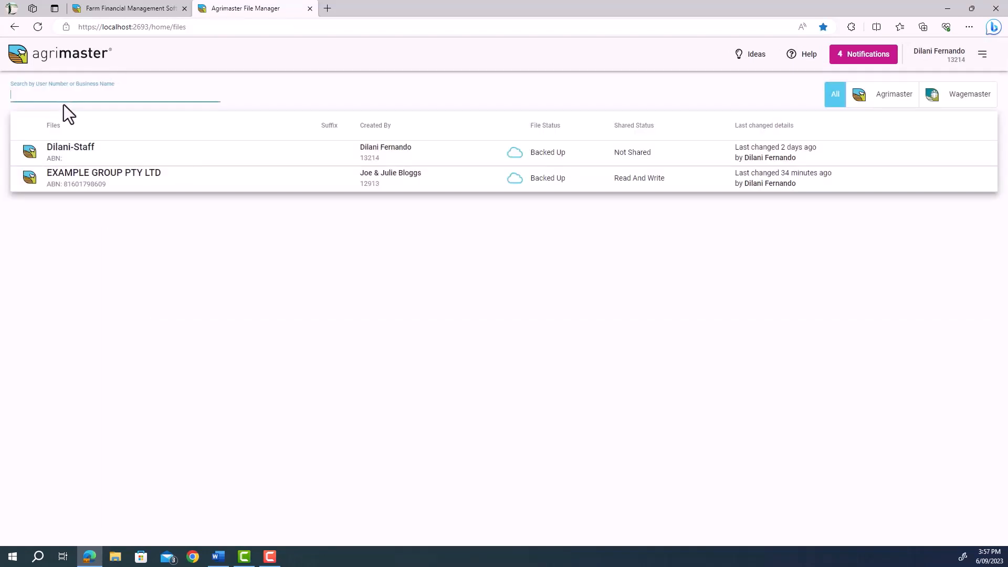
{"action": "left_click", "coordinate": [84, 161]}
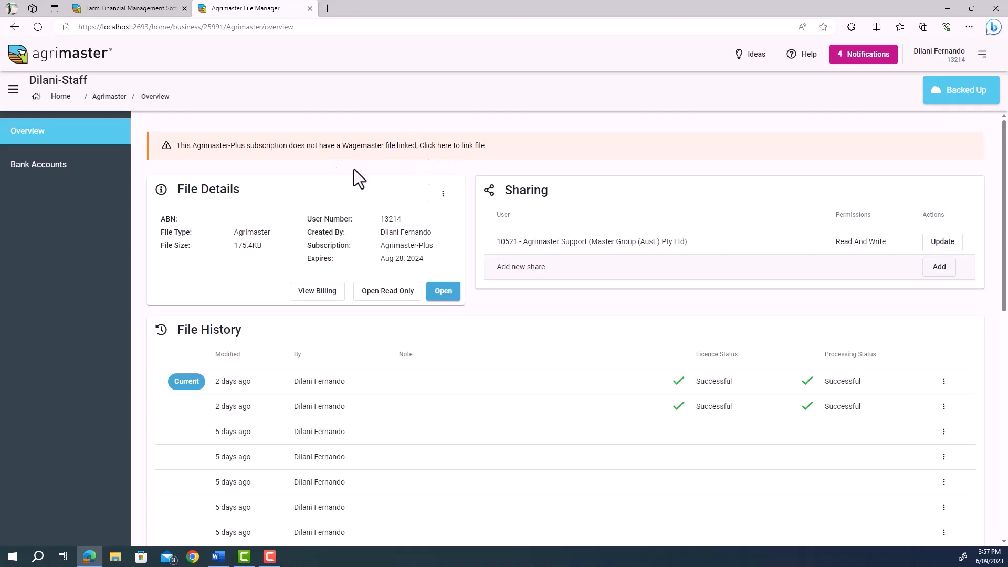
{"action": "left_click", "coordinate": [328, 151]}
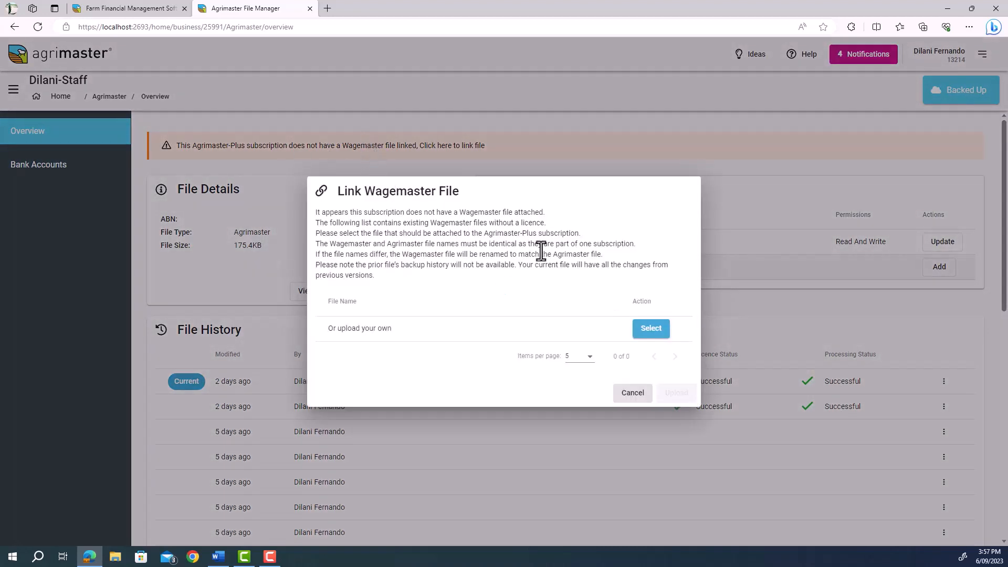
Upload Wagemaster Pty Ltd.wed from the Desktop to link it to the subscription.
{"action": "left_click", "coordinate": [650, 331]}
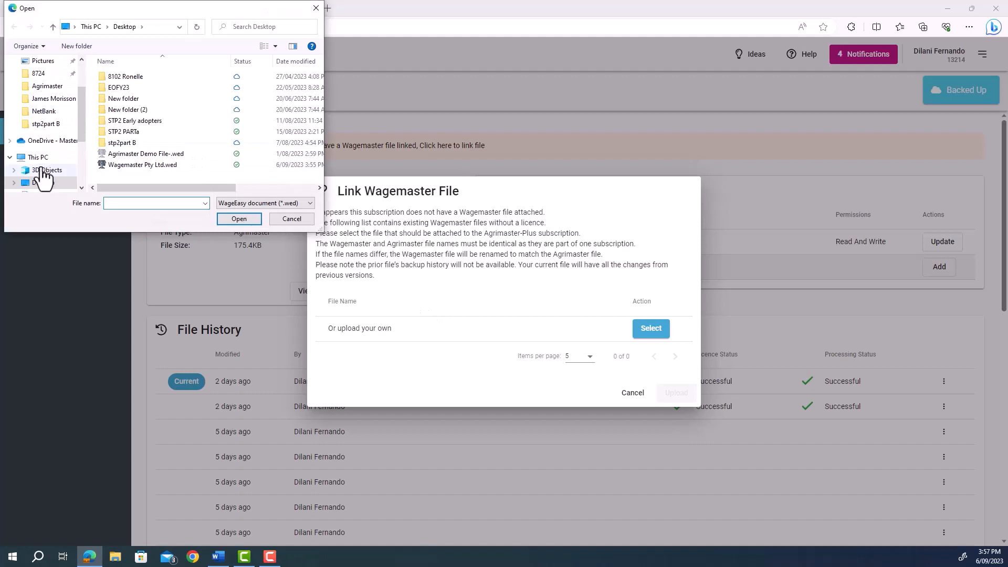
{"action": "left_click", "coordinate": [160, 166]}
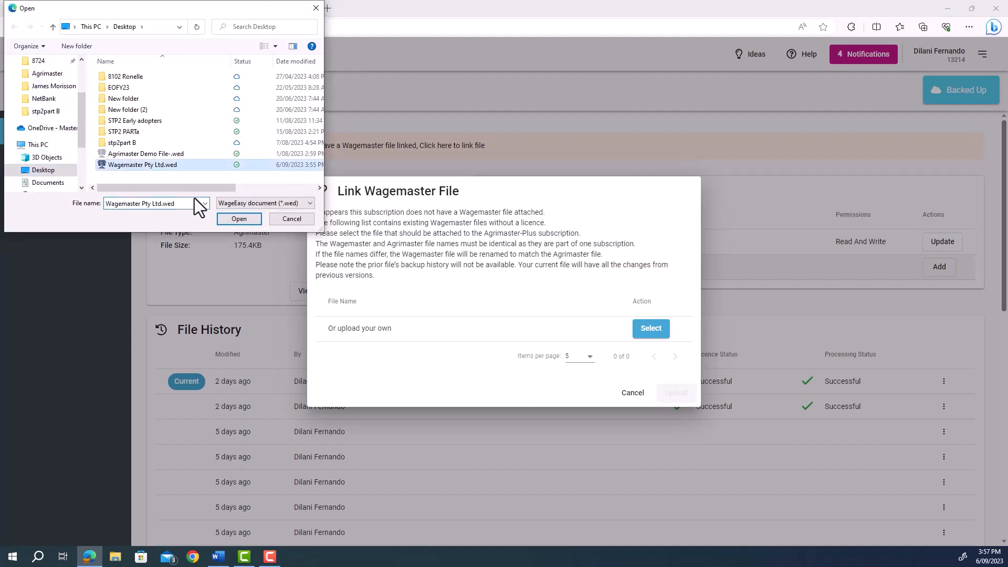
{"action": "left_click", "coordinate": [247, 219]}
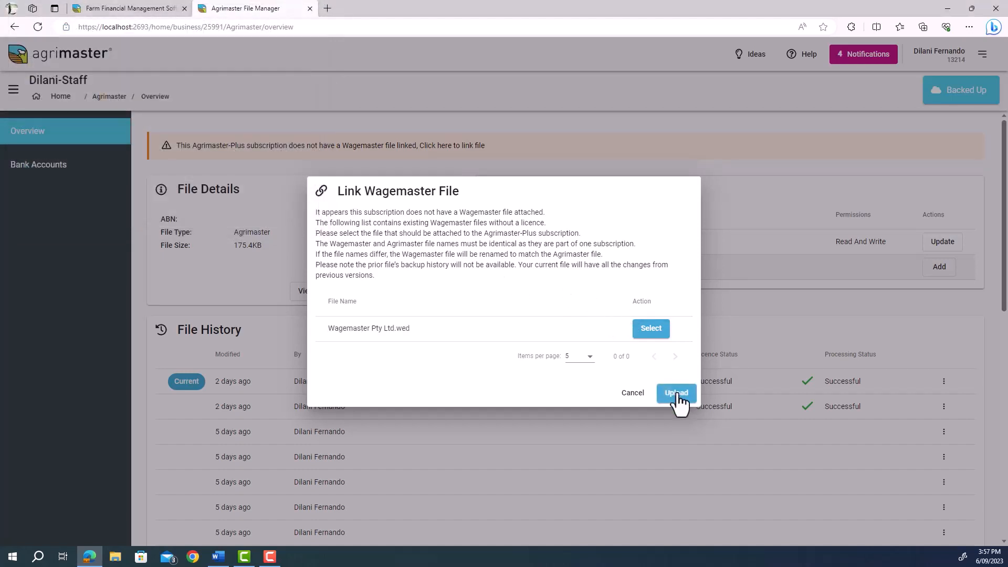
{"action": "left_click", "coordinate": [678, 395]}
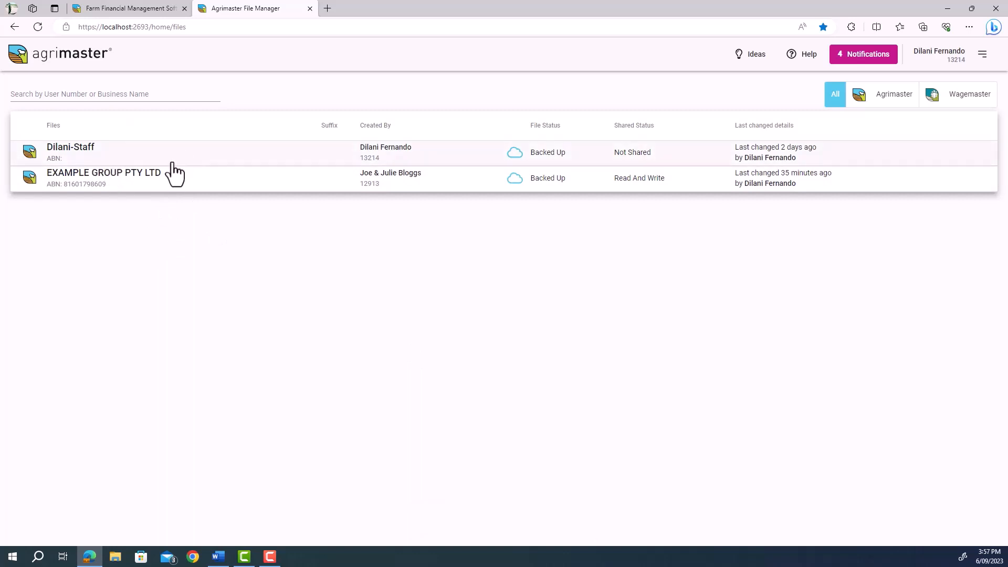
Refresh the list, delete the desktop Wage Easy shortcut, and open the new Wagemaster file.
{"action": "left_click", "coordinate": [36, 31]}
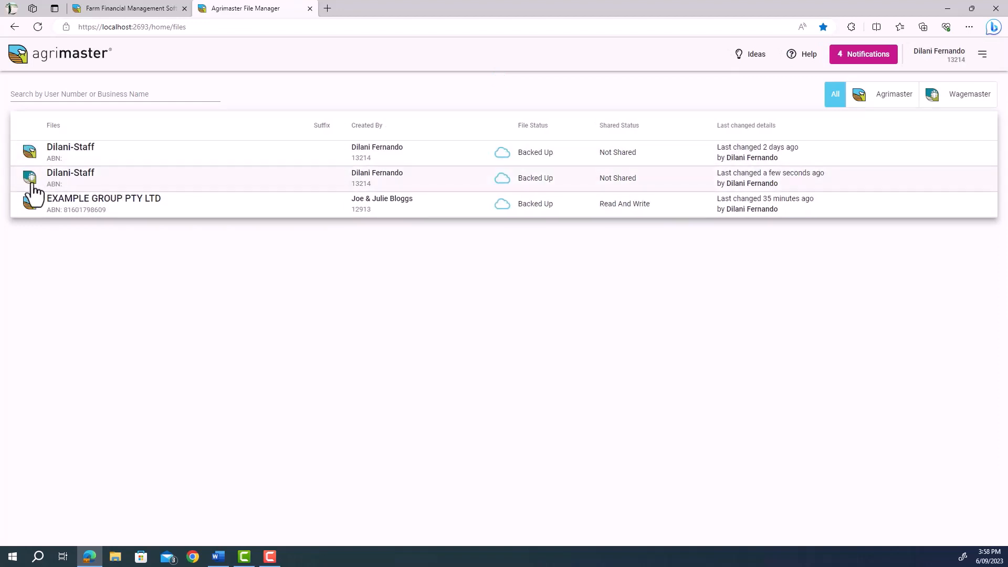
{"action": "left_click", "coordinate": [74, 184]}
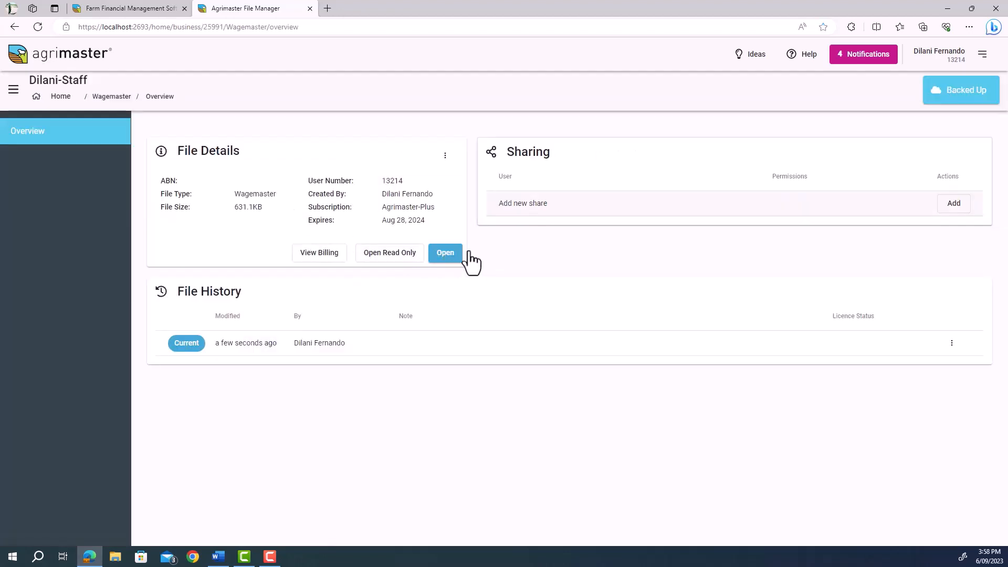
{"action": "left_click", "coordinate": [947, 8]}
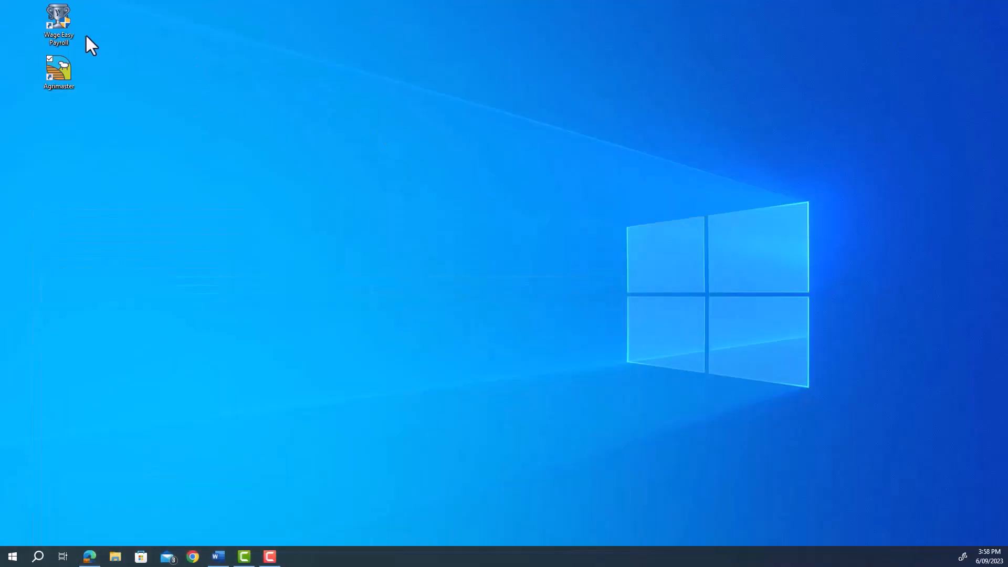
{"action": "left_click", "coordinate": [67, 24]}
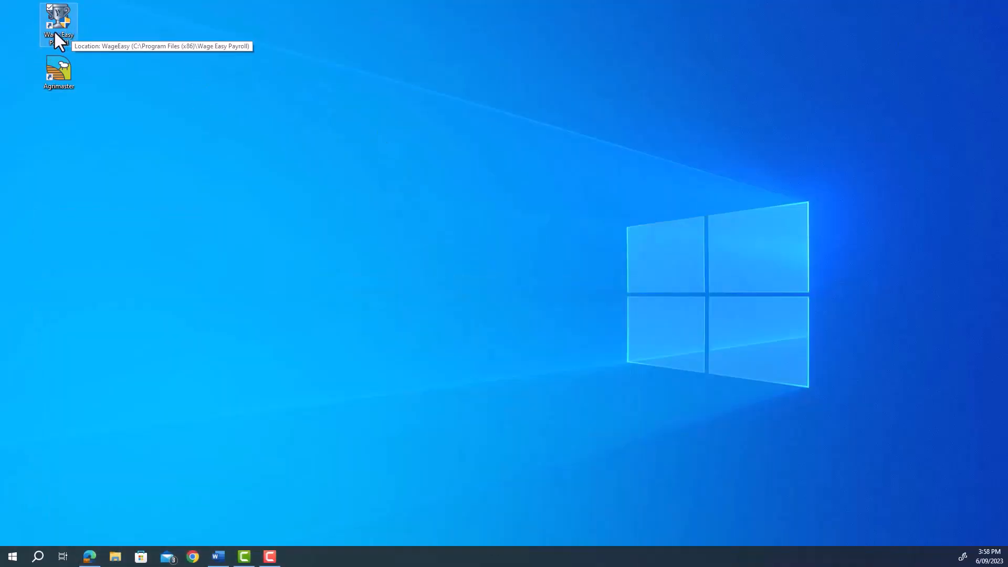
{"action": "key", "text": "Delete"}
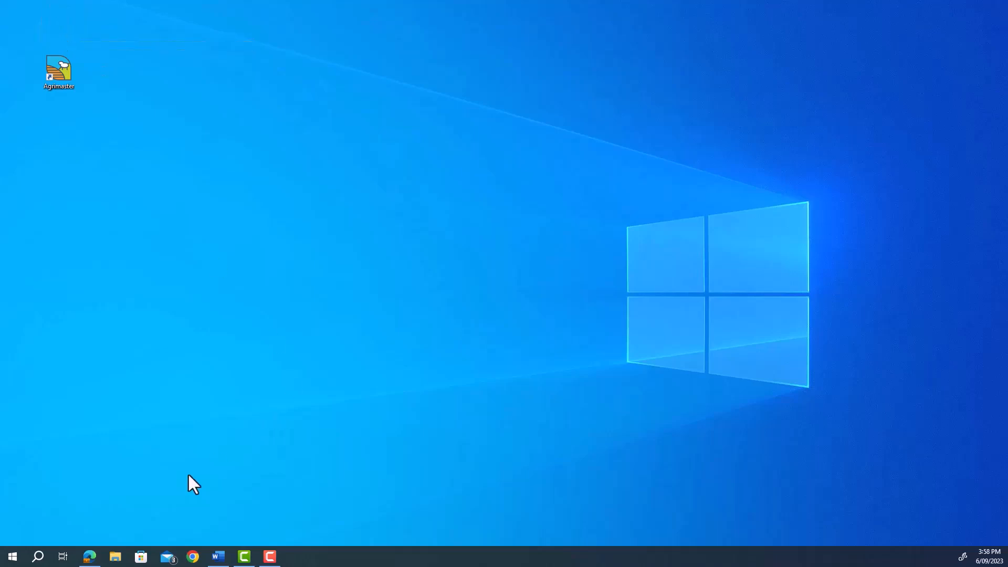
{"action": "left_click", "coordinate": [89, 557]}
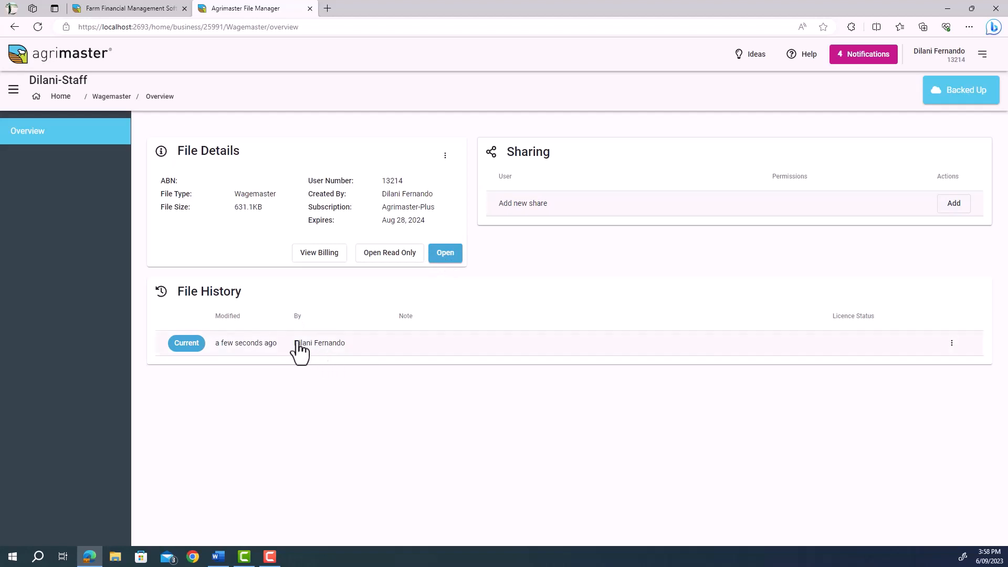
{"action": "left_click", "coordinate": [445, 253]}
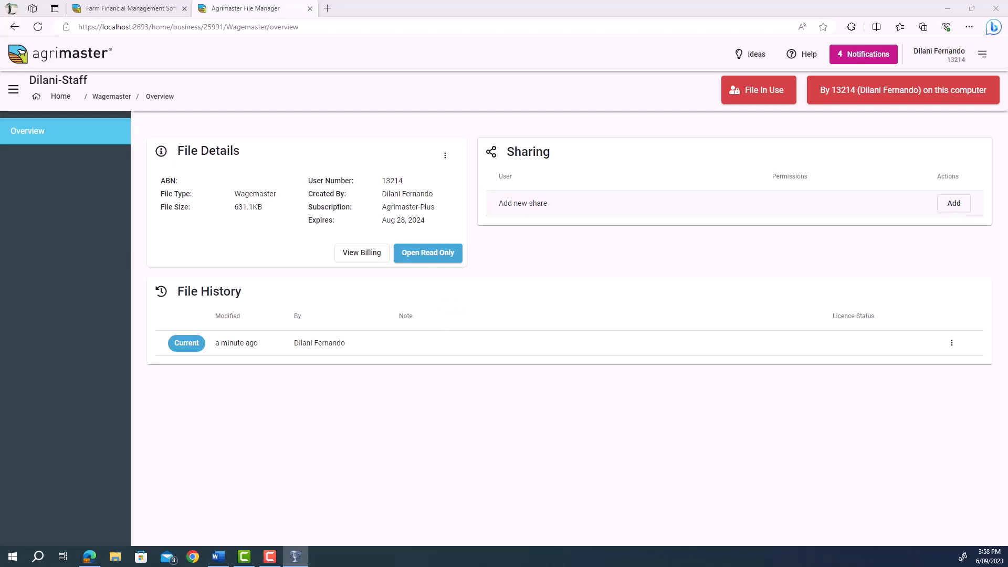
Maximize the Wage Easy window showing the Wagemaster Pty Ltd company.
{"action": "left_click", "coordinate": [761, 90]}
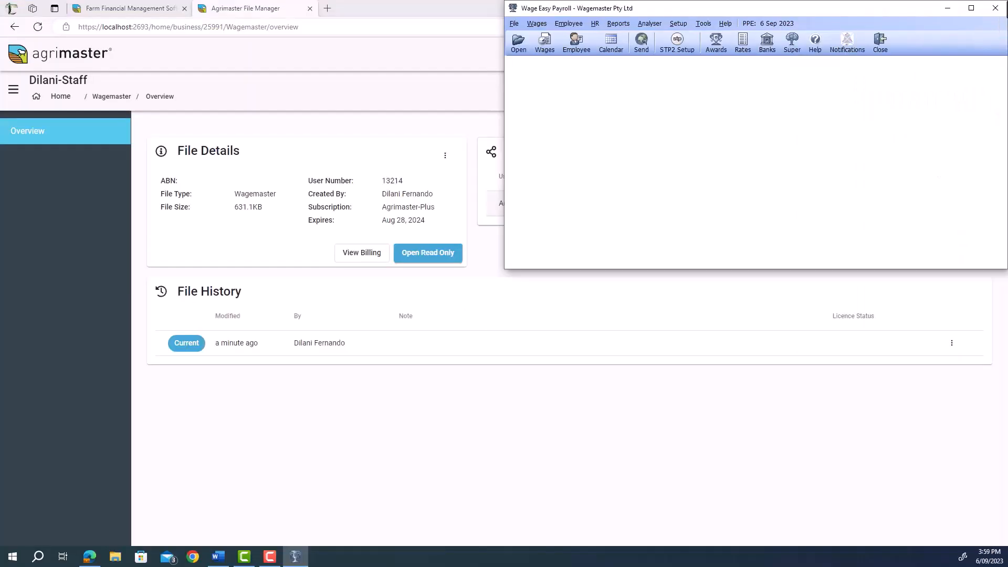
{"action": "left_click", "coordinate": [972, 8]}
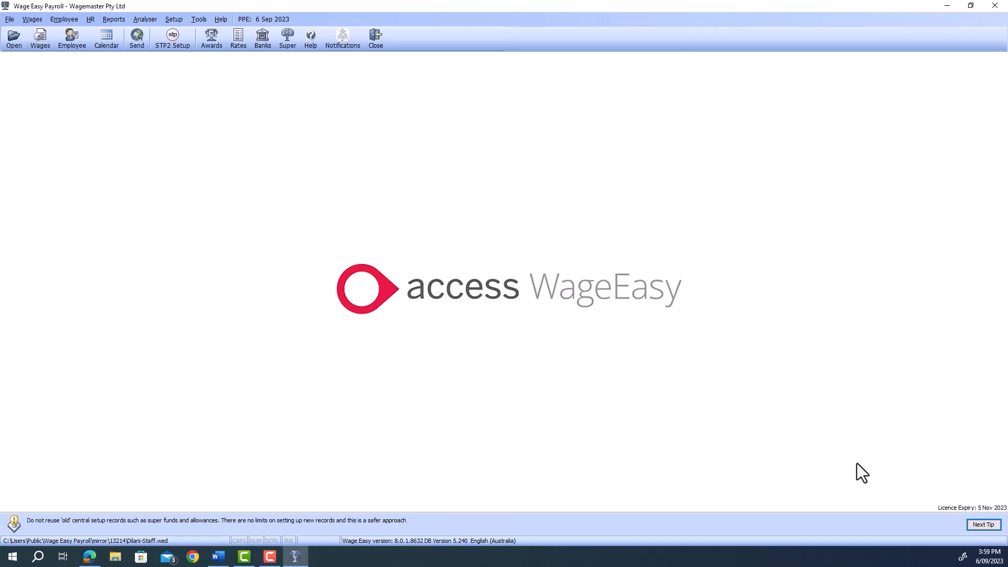
{"action": "left_click", "coordinate": [217, 21]}
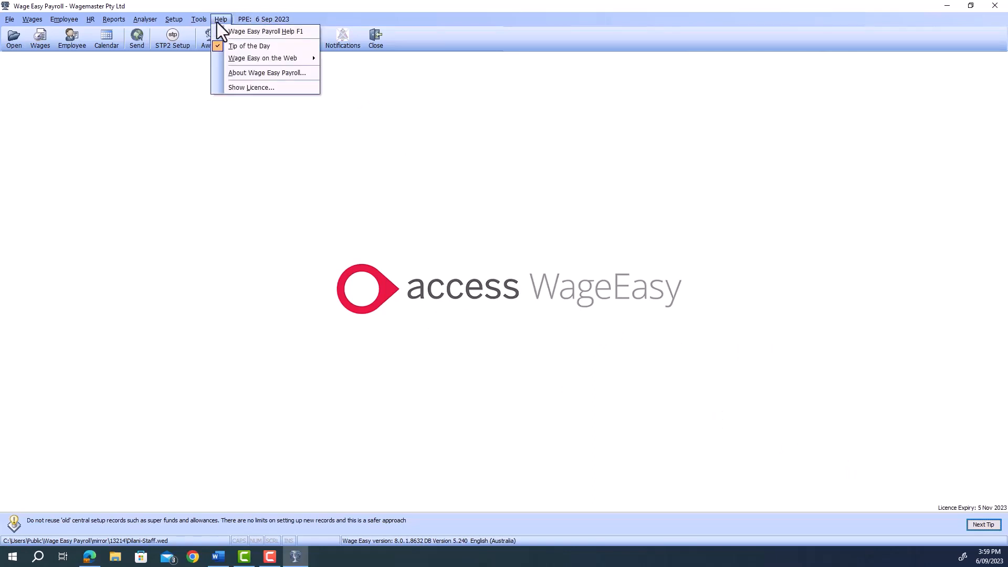
{"action": "left_click", "coordinate": [253, 89]}
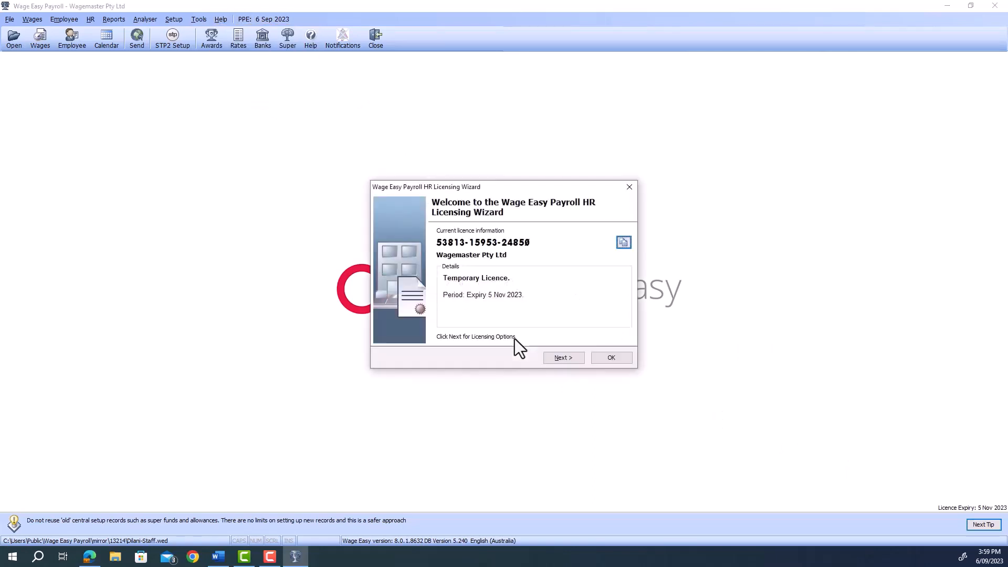
{"action": "left_click", "coordinate": [561, 357]}
{"action": "left_click", "coordinate": [565, 358]}
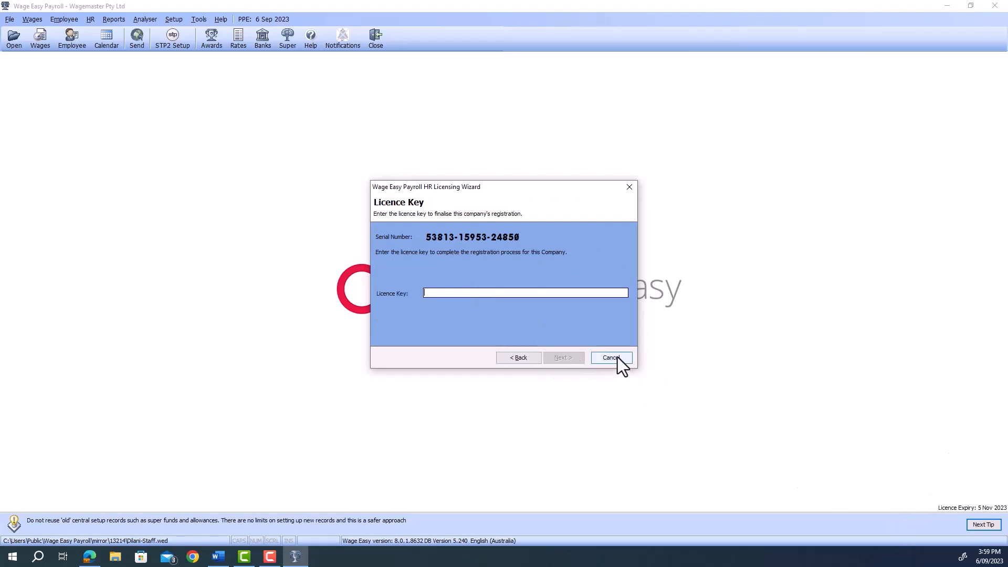
{"action": "left_click", "coordinate": [629, 187]}
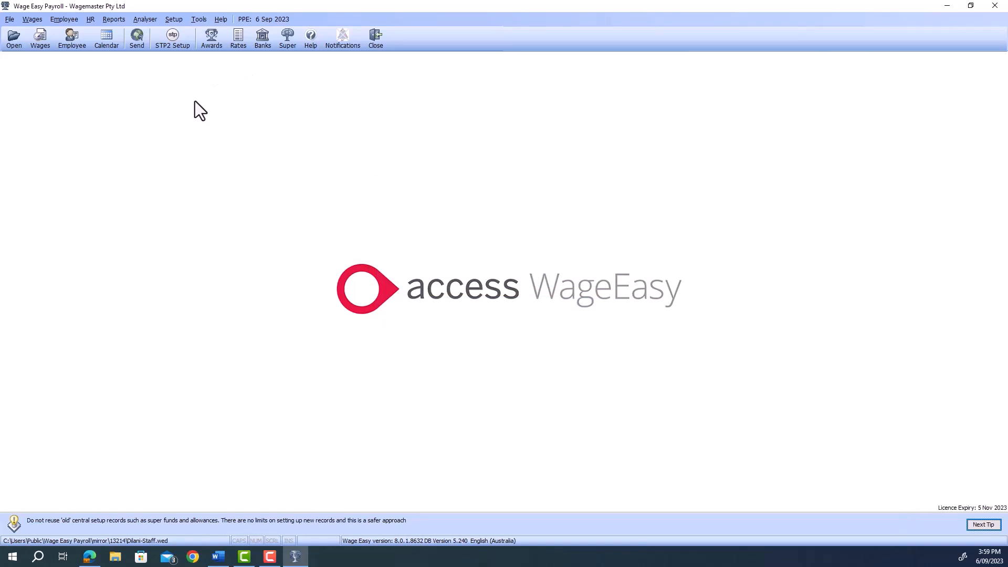
Close Wage Easy Payroll, confirming the exit and skipping the backup.
{"action": "left_click", "coordinate": [376, 38]}
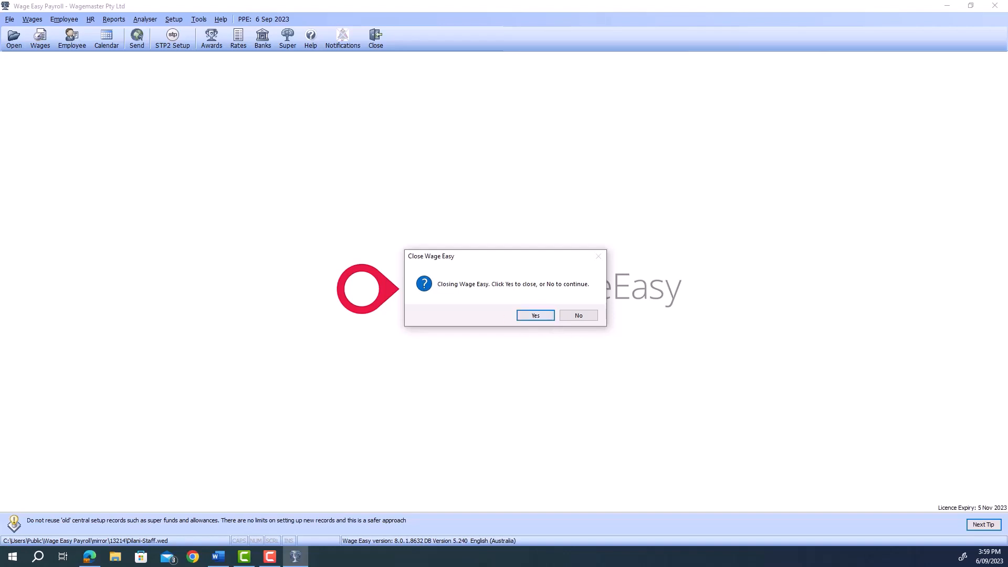
{"action": "left_click", "coordinate": [541, 319]}
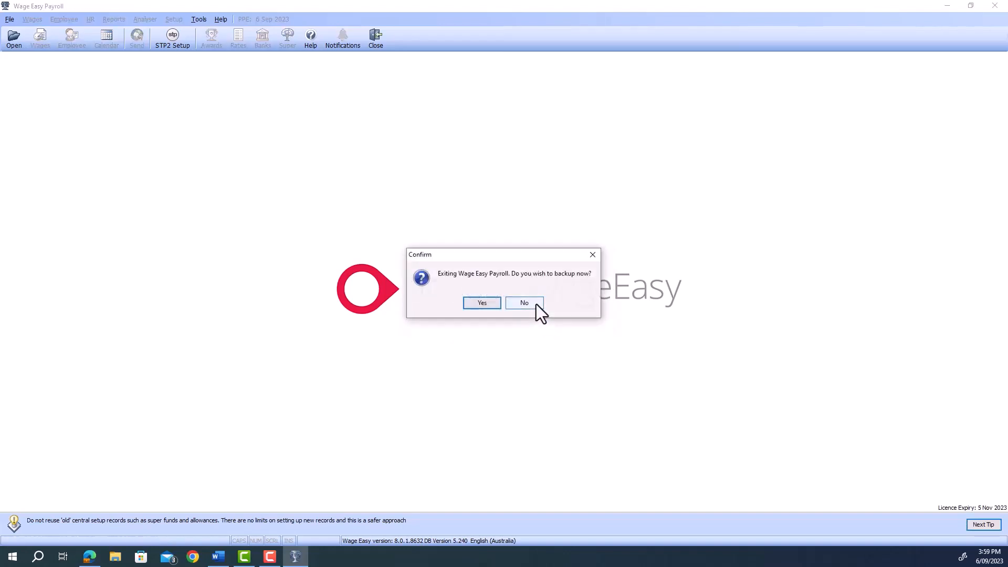
{"action": "left_click", "coordinate": [536, 304]}
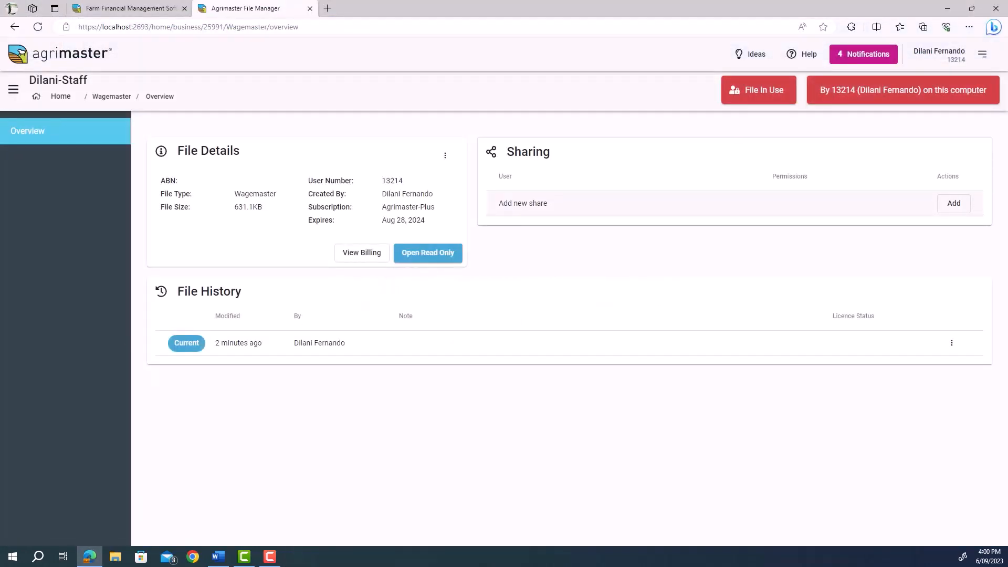